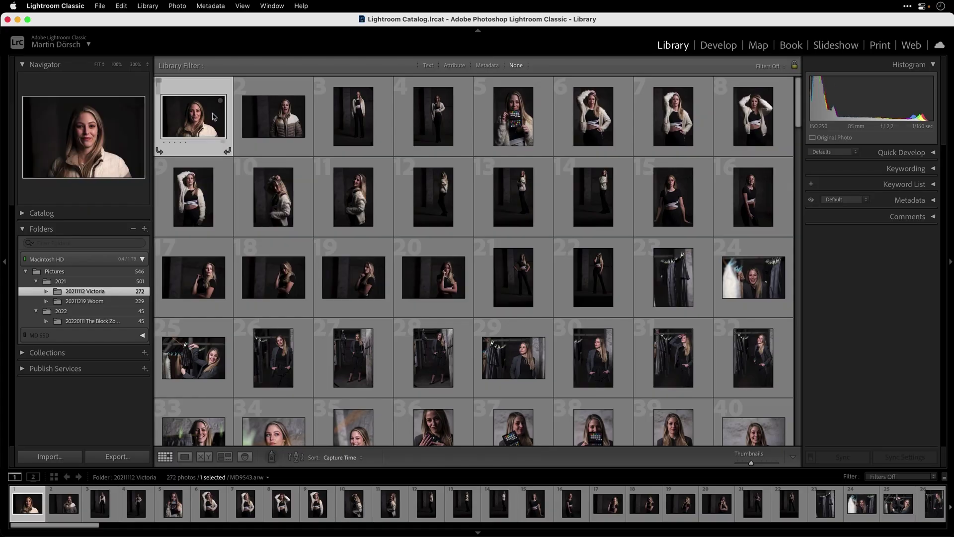
{"action": "left_click", "coordinate": [284, 120]}
{"action": "left_click", "coordinate": [354, 117]}
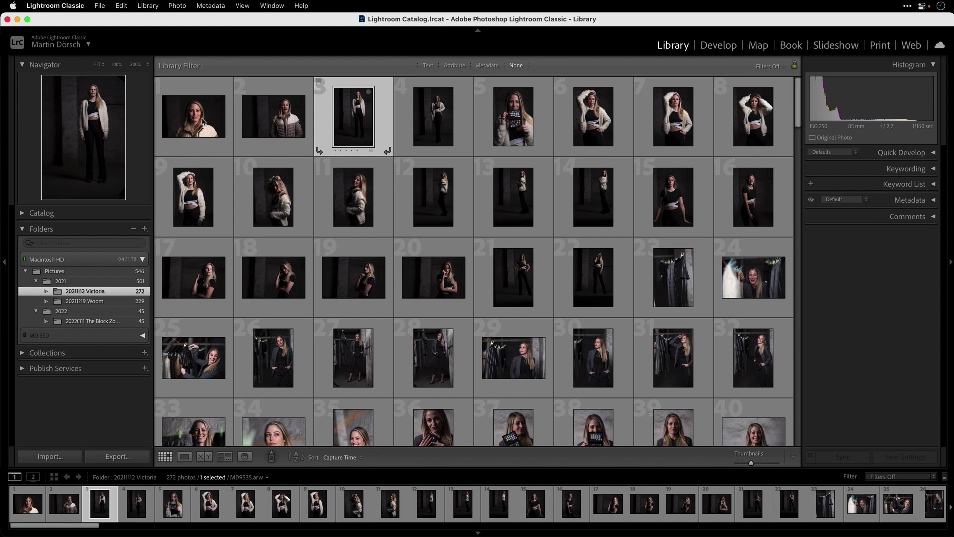
{"action": "left_click", "coordinate": [203, 122]}
{"action": "left_click", "coordinate": [281, 114]}
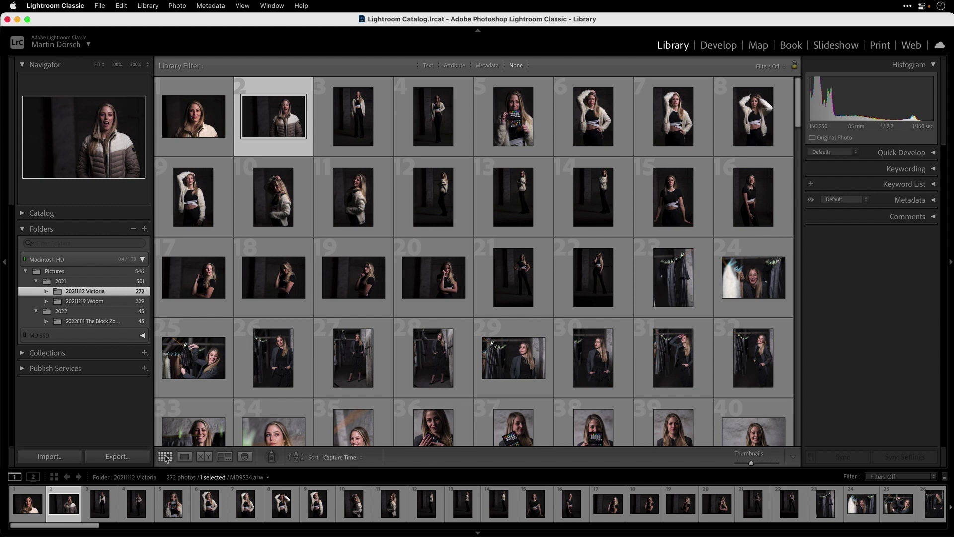
{"action": "left_click", "coordinate": [279, 201]}
{"action": "left_click", "coordinate": [353, 202]}
{"action": "left_click", "coordinate": [423, 201]}
View photo 19 in Loupe view, browse forward to photo 24 and return to the grid
{"action": "left_click", "coordinate": [353, 277]}
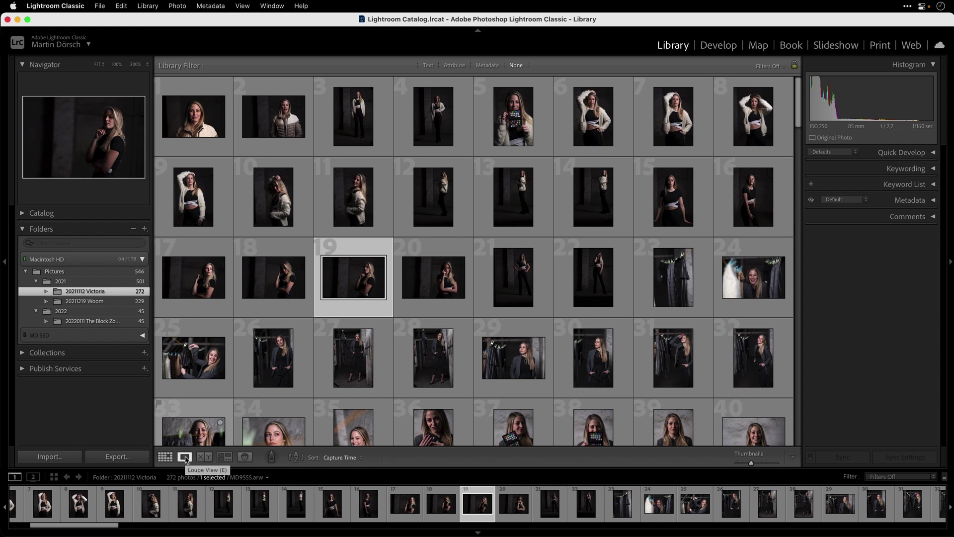
{"action": "left_click", "coordinate": [185, 457]}
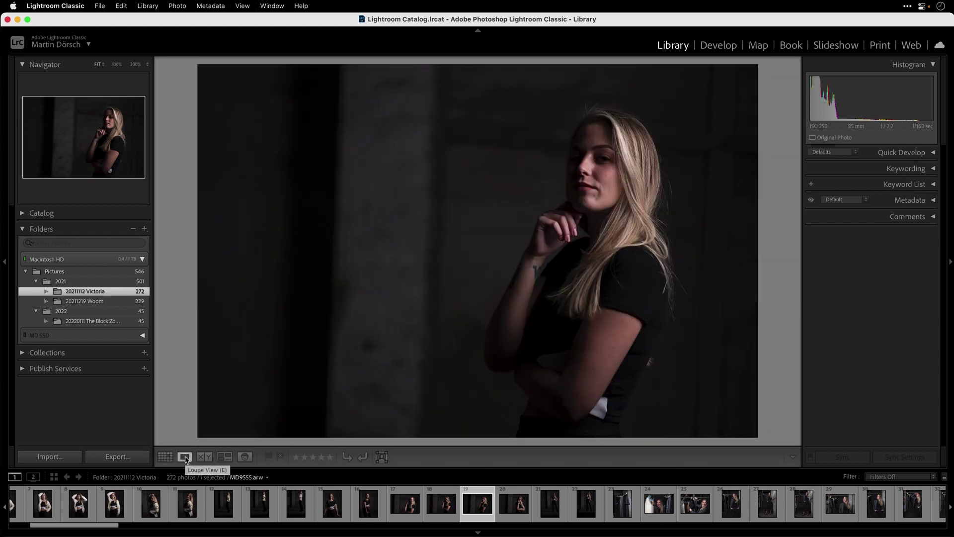
{"action": "key", "text": "Right"}
{"action": "key", "text": "Right"}
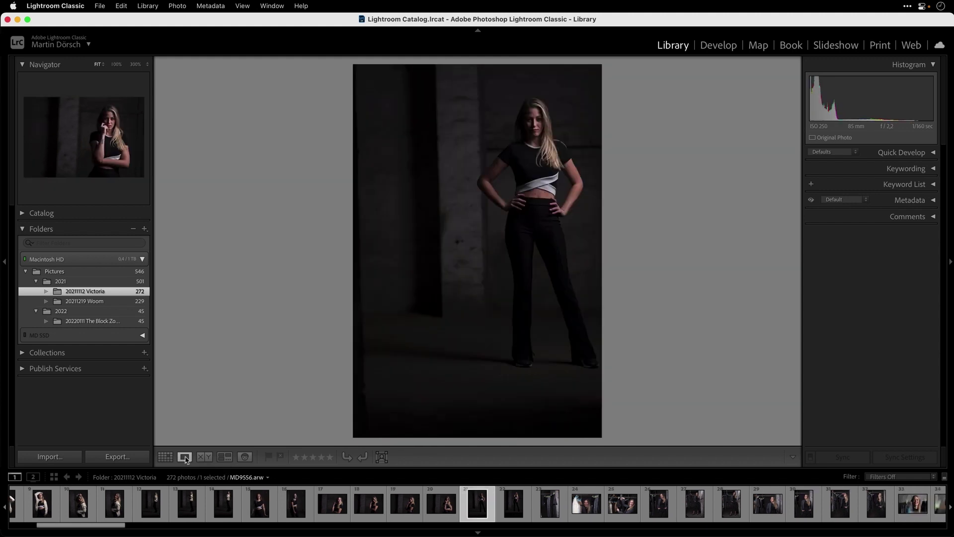
{"action": "key", "text": "Right"}
{"action": "key", "text": "Right"}
{"action": "key", "text": "Right"}
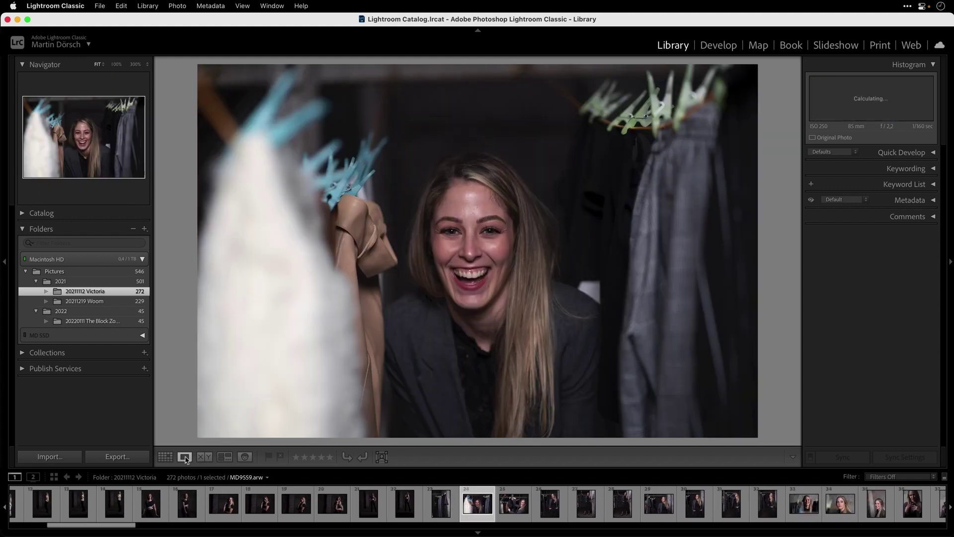
{"action": "key", "text": "g"}
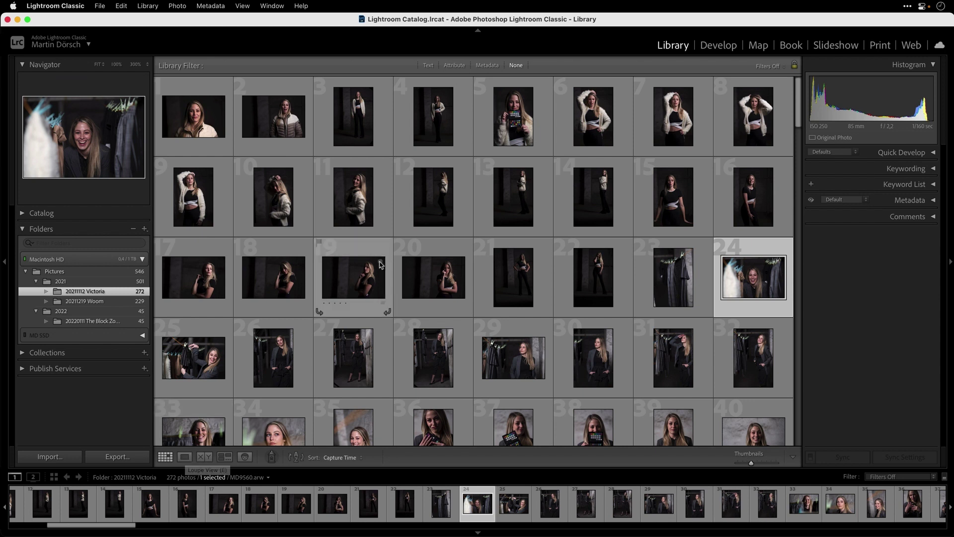
Compare photos 10 to 12 in Survey view, making the second and the first photo active in turn
{"action": "left_click", "coordinate": [272, 202]}
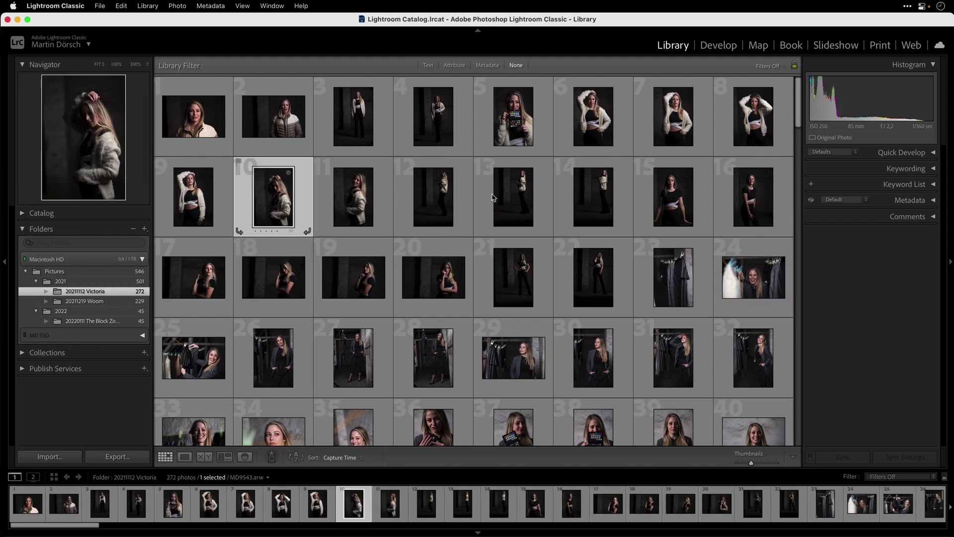
{"action": "left_click", "coordinate": [438, 207], "text": "shift"}
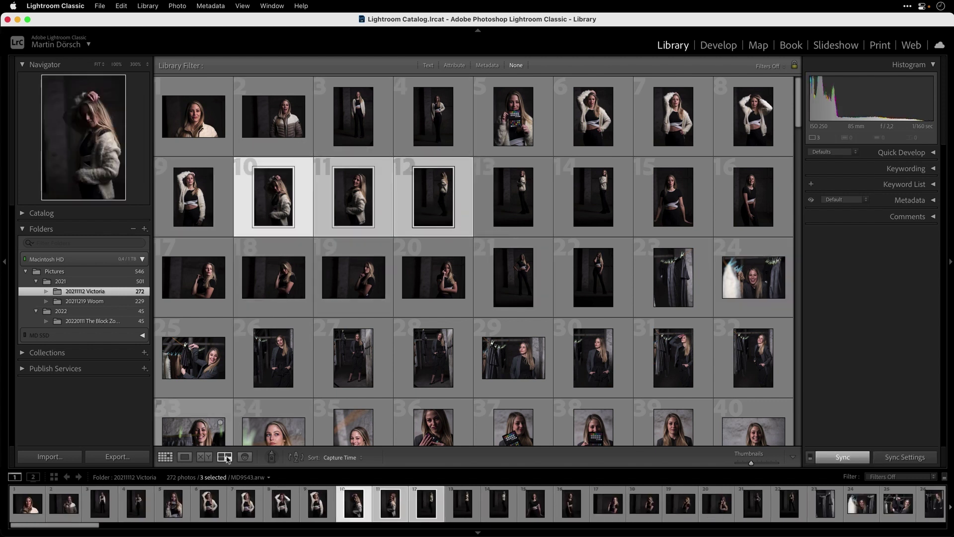
{"action": "left_click", "coordinate": [226, 458]}
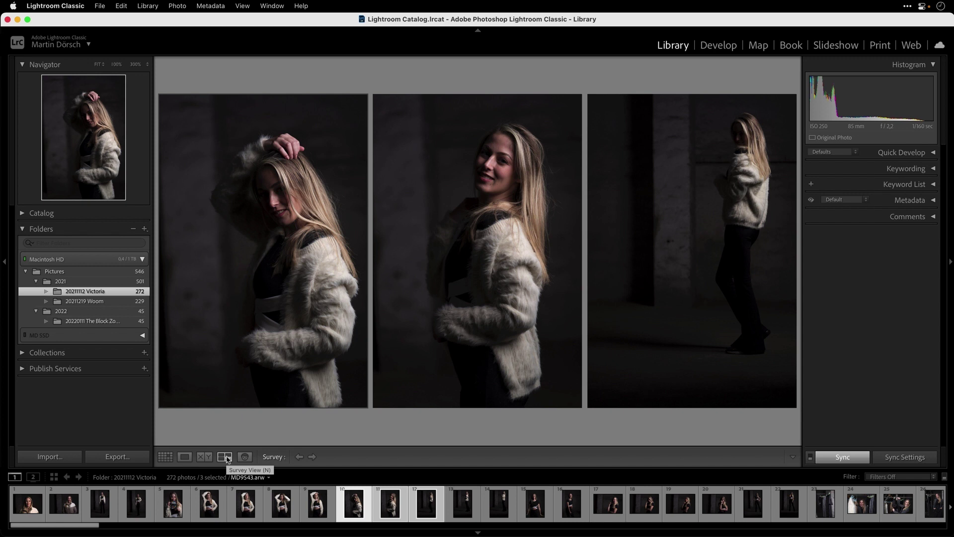
{"action": "left_click", "coordinate": [467, 193]}
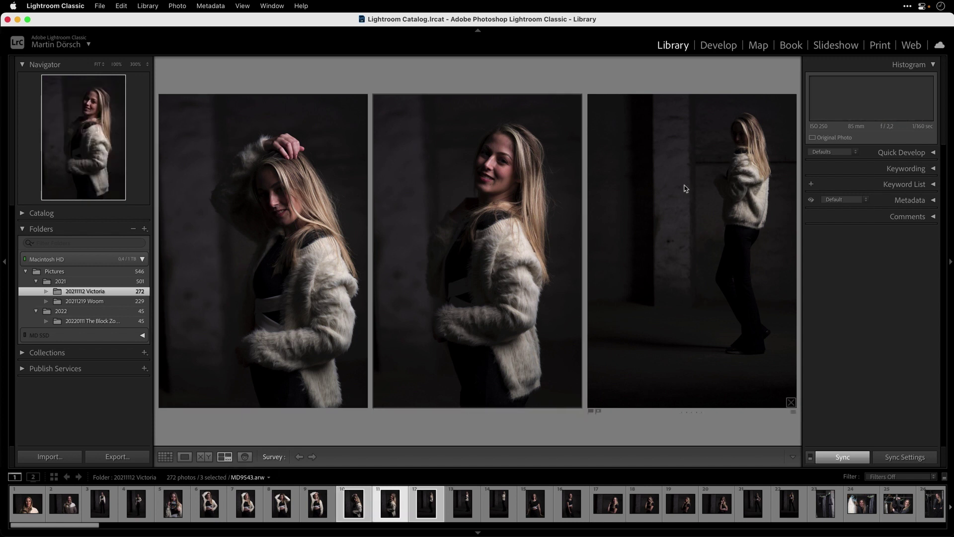
{"action": "left_click", "coordinate": [304, 230]}
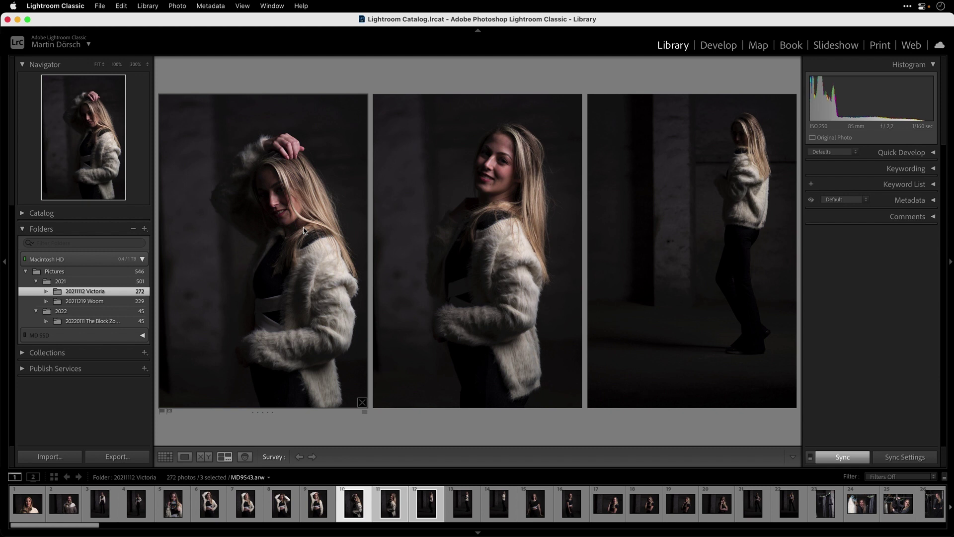
View the selection in Grid and Loupe view and return to Survey view
{"action": "key", "text": "g"}
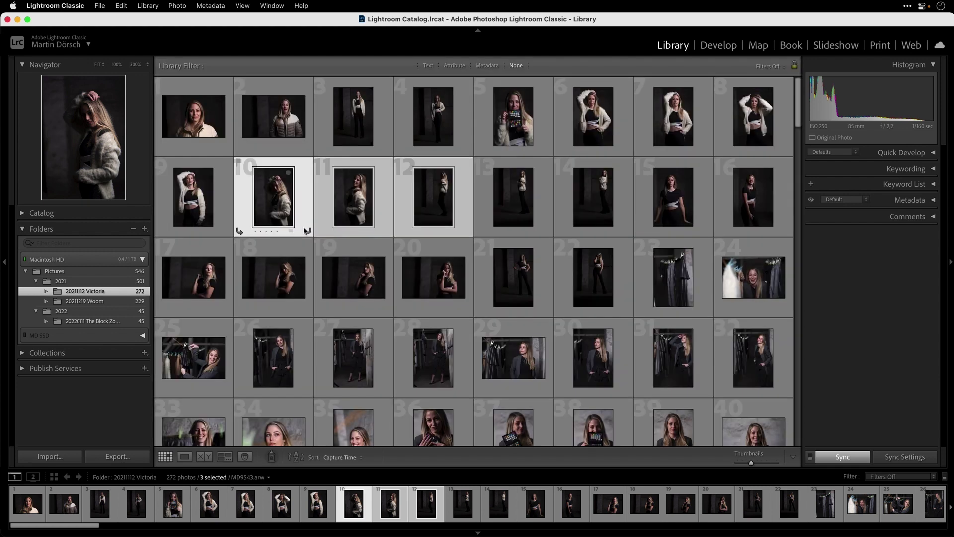
{"action": "left_click", "coordinate": [183, 456]}
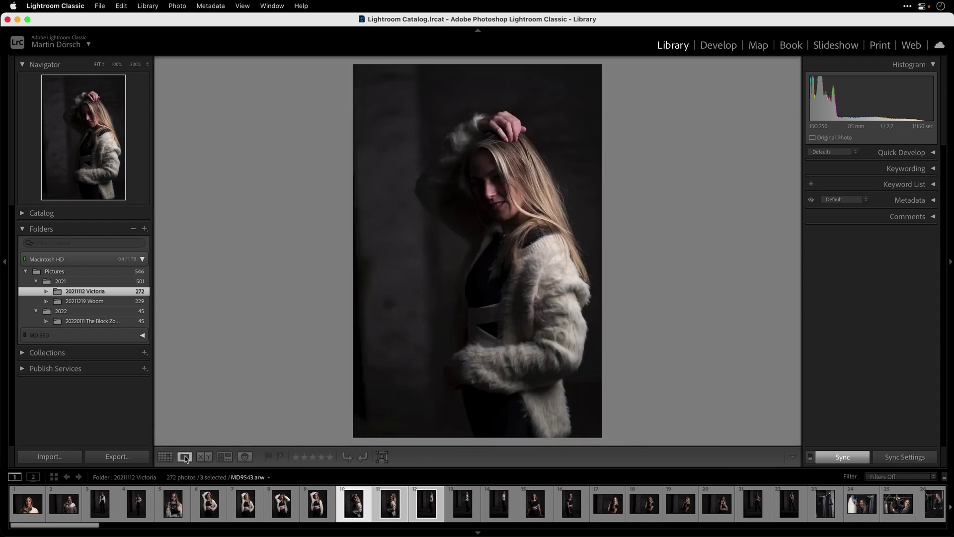
{"action": "left_click", "coordinate": [227, 457]}
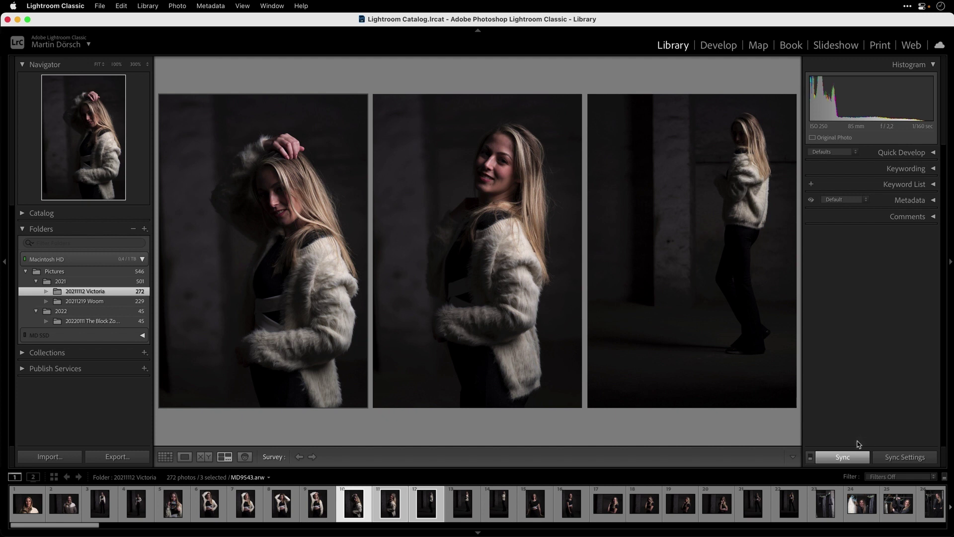
Turn on Auto Sync and flag the three surveyed photos as picks
{"action": "left_click", "coordinate": [862, 455]}
{"action": "left_click", "coordinate": [810, 457]}
{"action": "mouse_move", "coordinate": [565, 410]}
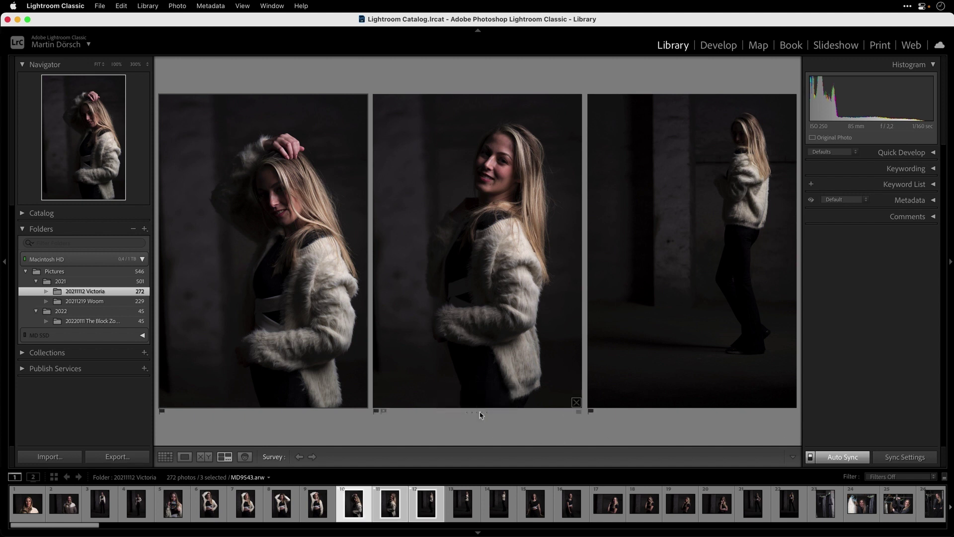
{"action": "mouse_move", "coordinate": [615, 410]}
Remove the pick flags from photos 10 to 12 and mark all three as rejected, returning to the grid
{"action": "key", "text": "u"}
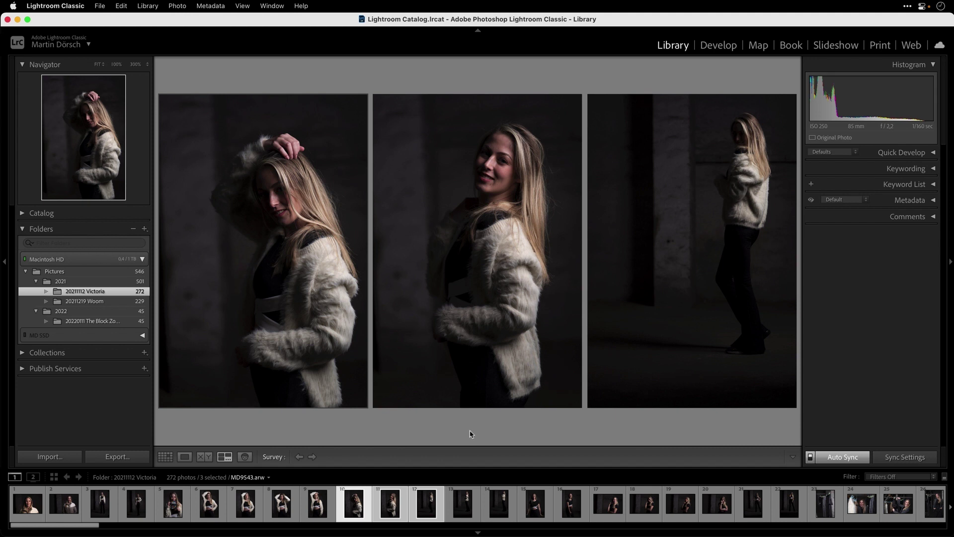
{"action": "key", "text": "x"}
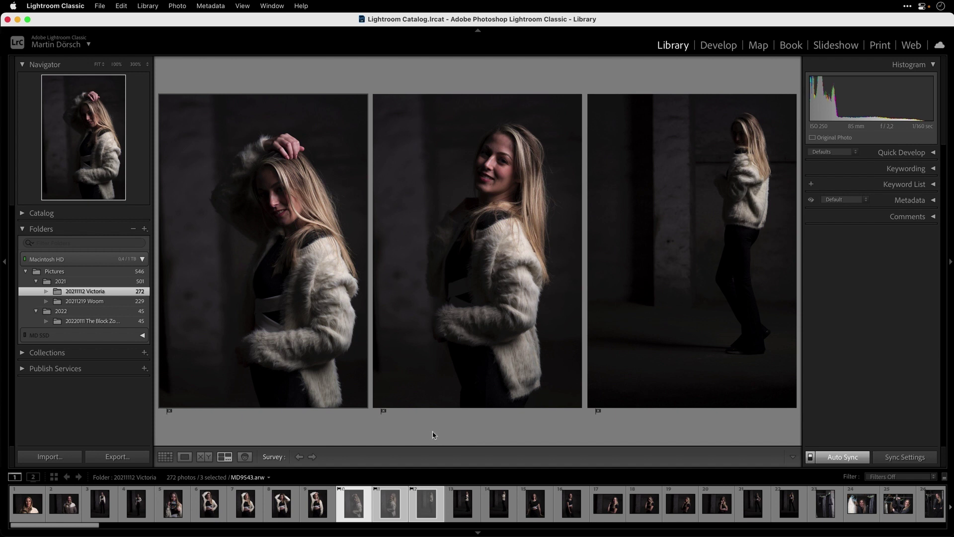
{"action": "key", "text": "g"}
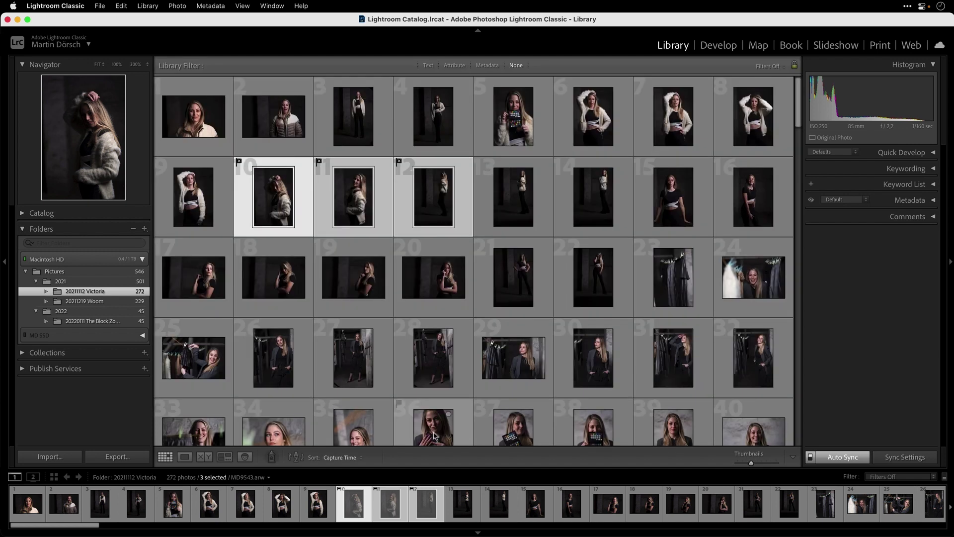
{"action": "left_click", "coordinate": [518, 275]}
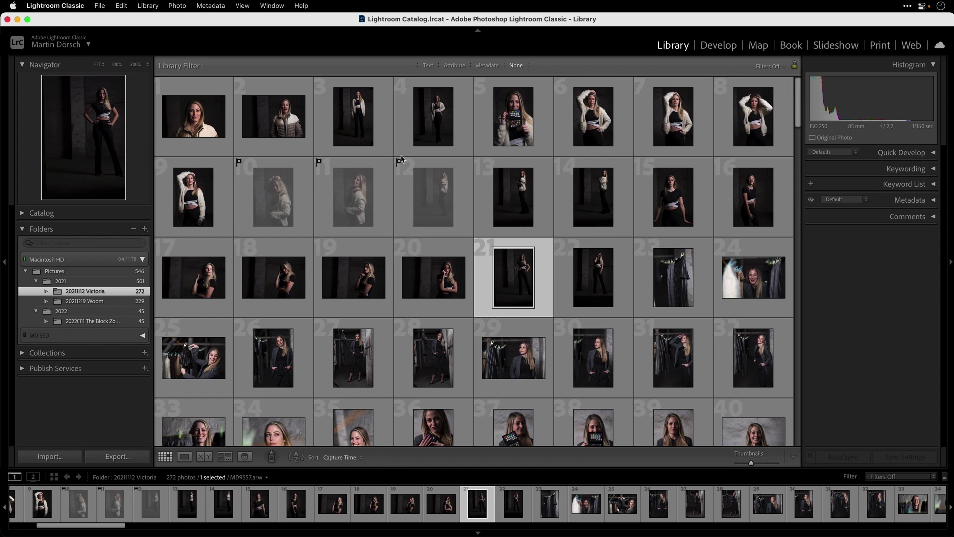
Flag photos 13, 21 and 27 as picks in the grid
{"action": "left_click", "coordinate": [518, 192]}
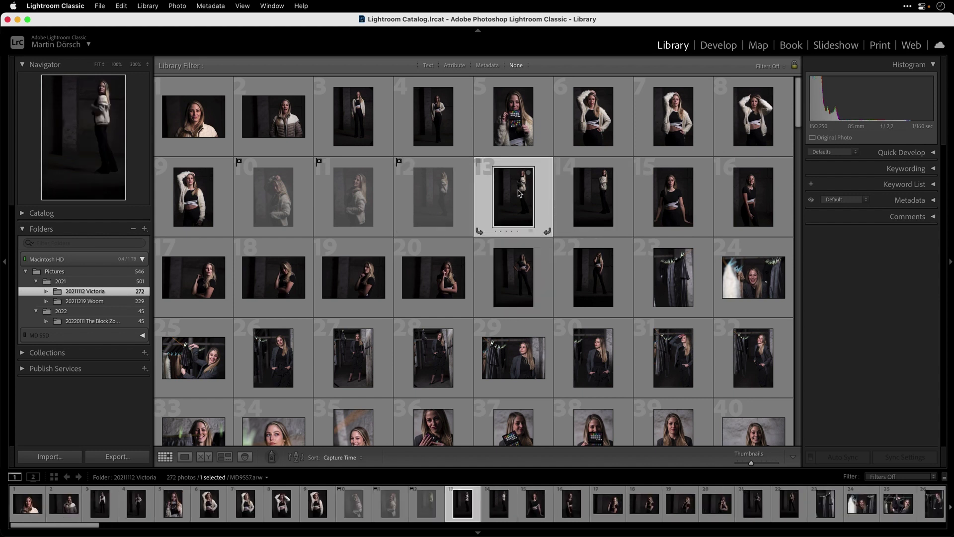
{"action": "key", "text": "p"}
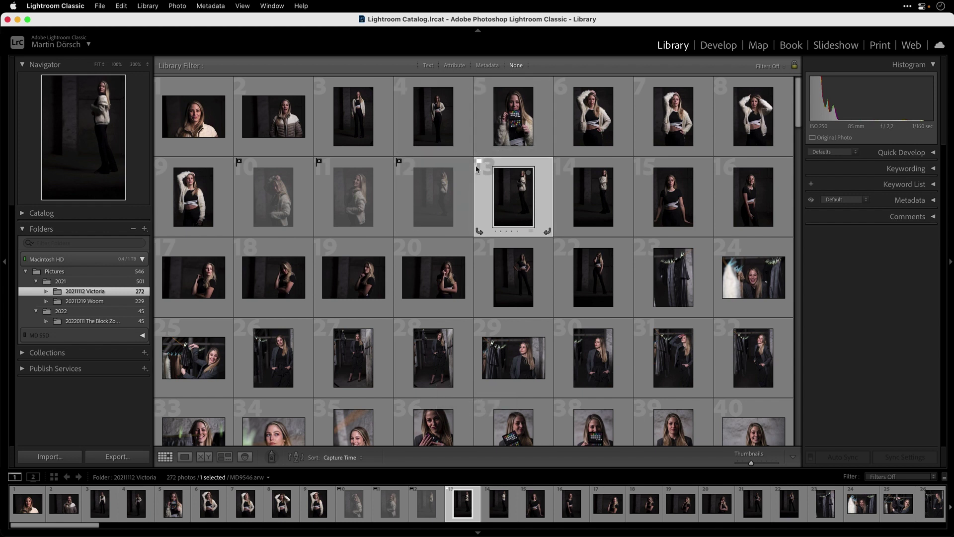
{"action": "left_click", "coordinate": [511, 277]}
{"action": "key", "text": "p"}
{"action": "left_click", "coordinate": [345, 362]}
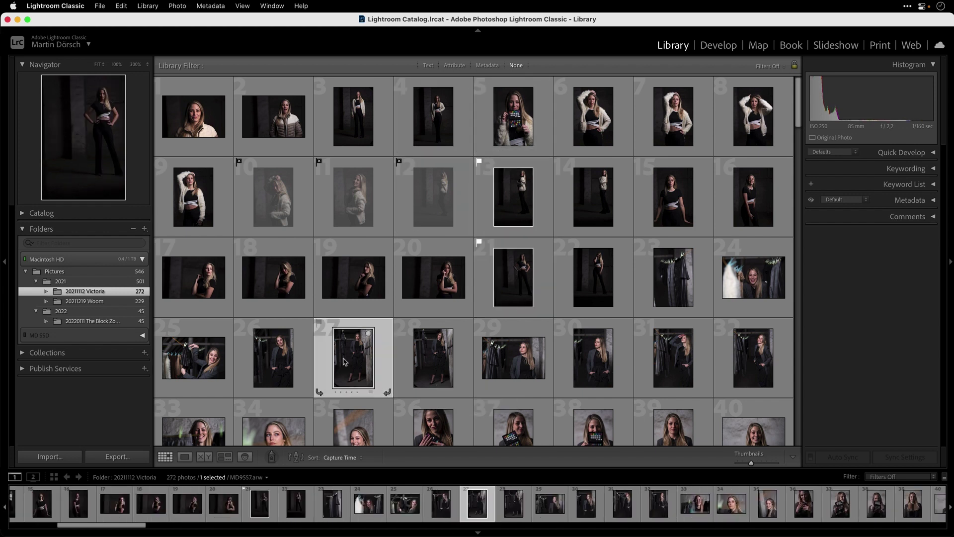
{"action": "key", "text": "p"}
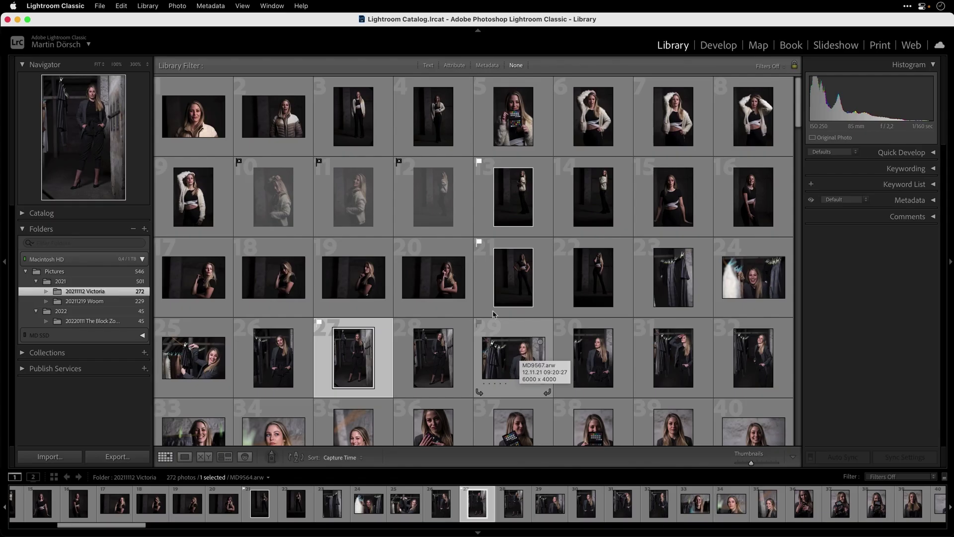
Remove the flags from all photos in the folder and reduce the selection to photo 28
{"action": "left_click", "coordinate": [289, 197]}
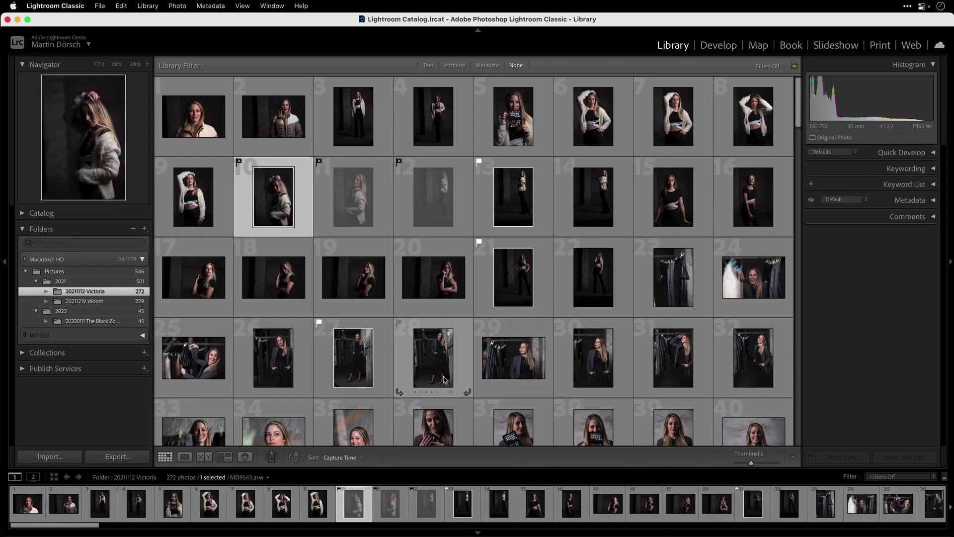
{"action": "key", "text": "super+a"}
{"action": "key", "text": "u"}
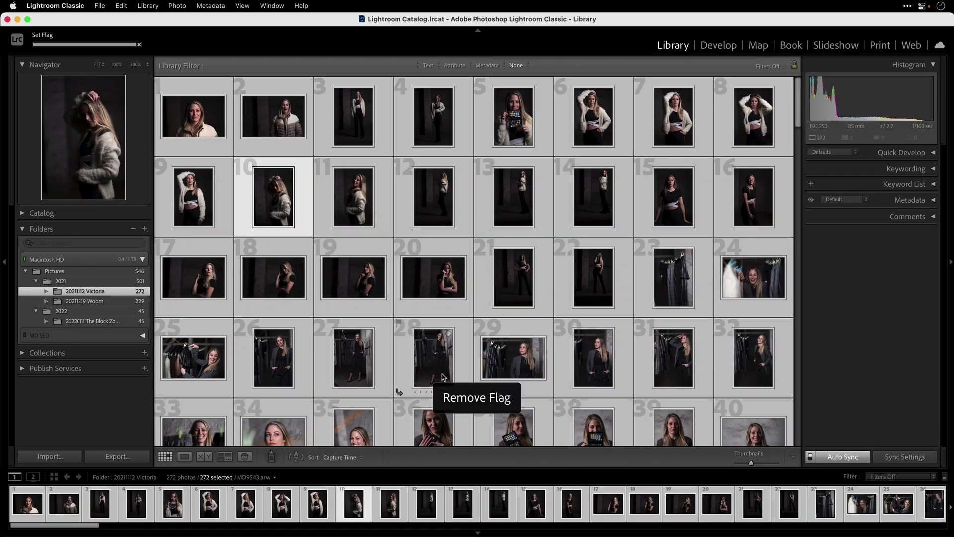
{"action": "left_click", "coordinate": [462, 386]}
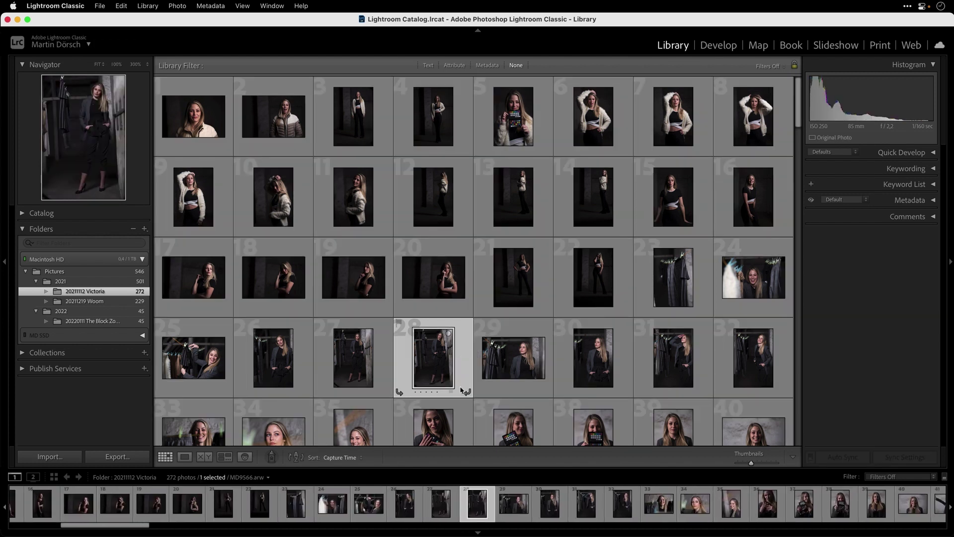
Open photos 1 to 4 in Survey view and toggle the side panels off and back on
{"action": "left_click", "coordinate": [206, 141]}
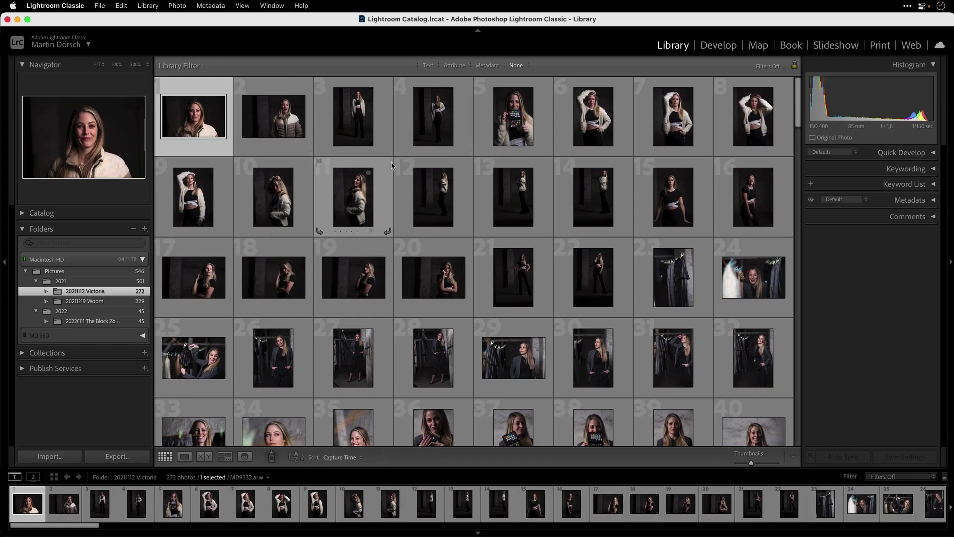
{"action": "left_click", "coordinate": [441, 116], "text": "shift"}
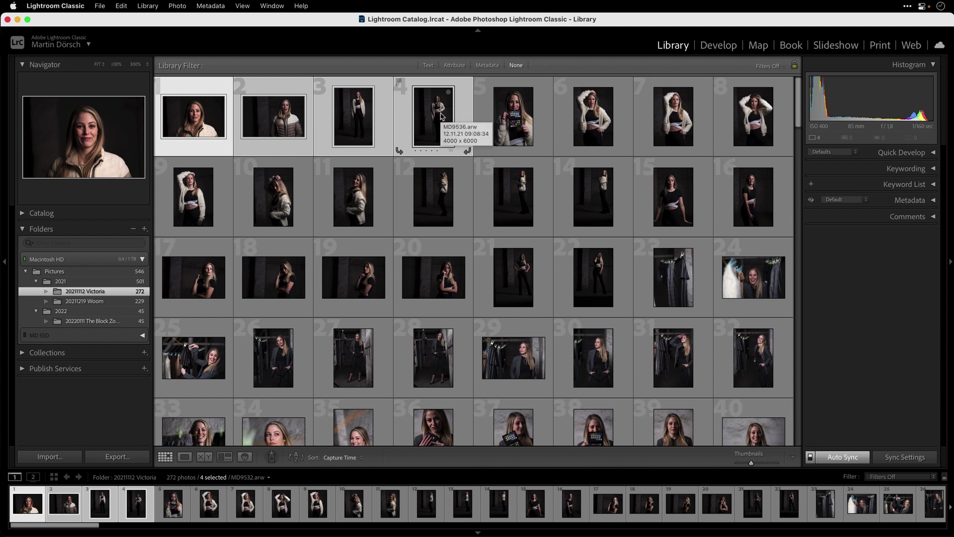
{"action": "key", "text": "n"}
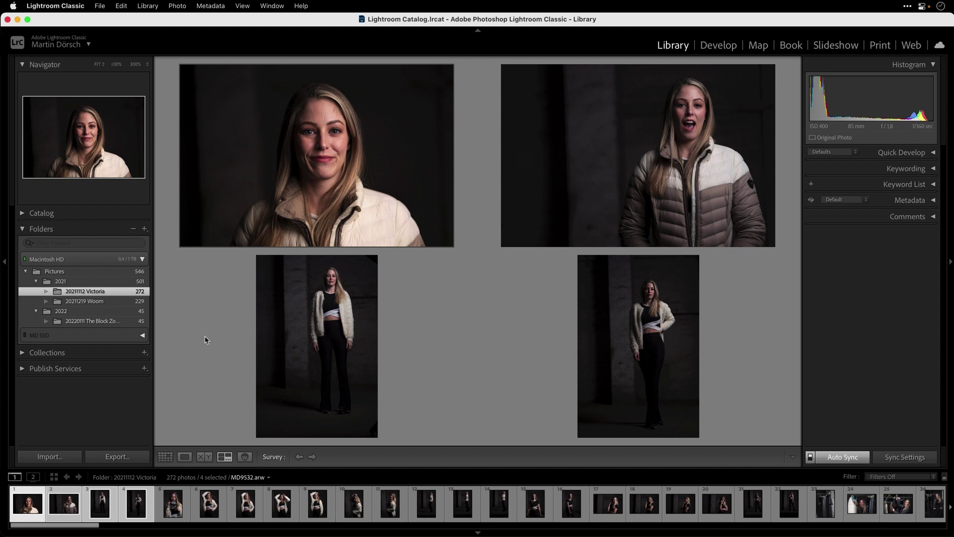
{"action": "key", "text": "Tab"}
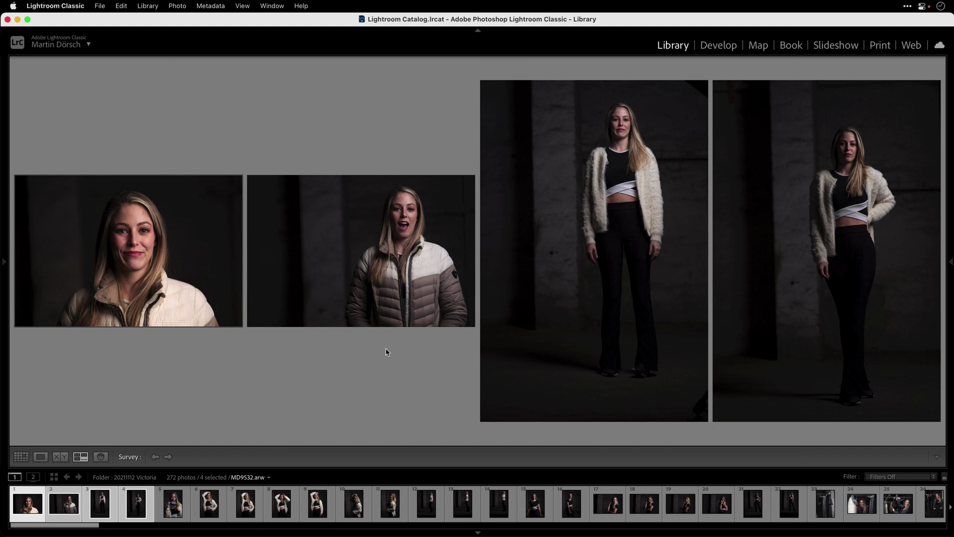
{"action": "key", "text": "Tab"}
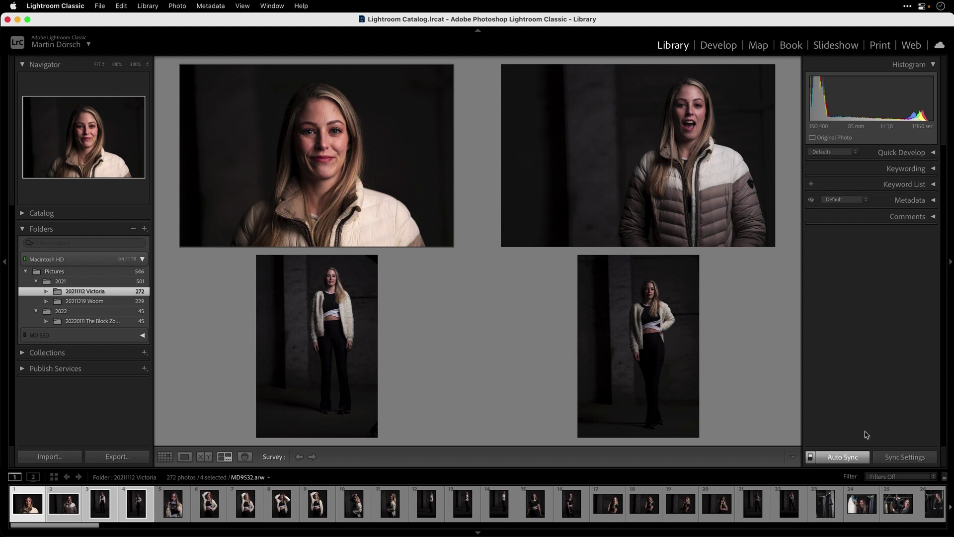
Toggle Auto Sync off and on, leaving it enabled, and hide the side panels around the surveyed photos
{"action": "left_click", "coordinate": [810, 457]}
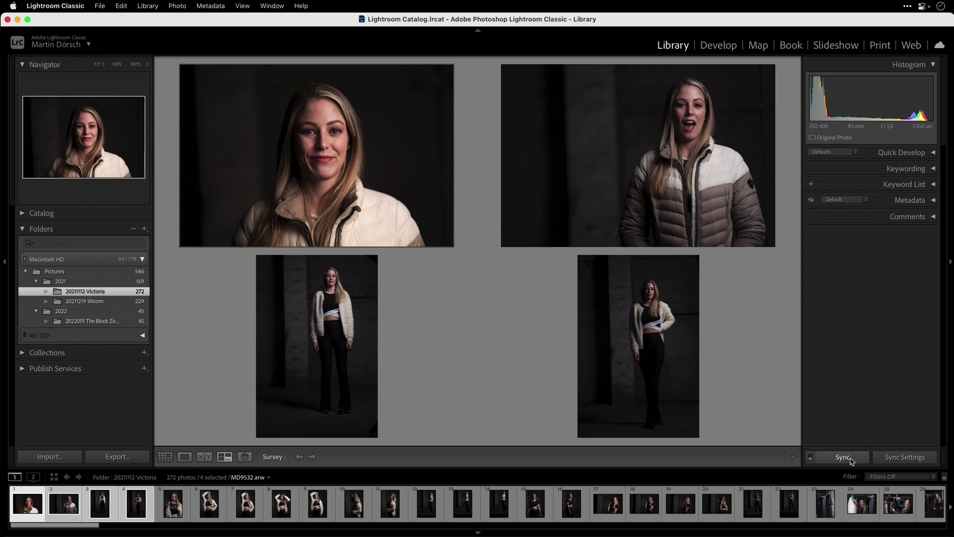
{"action": "left_click", "coordinate": [810, 457]}
{"action": "left_click", "coordinate": [810, 457]}
{"action": "left_click", "coordinate": [812, 458]}
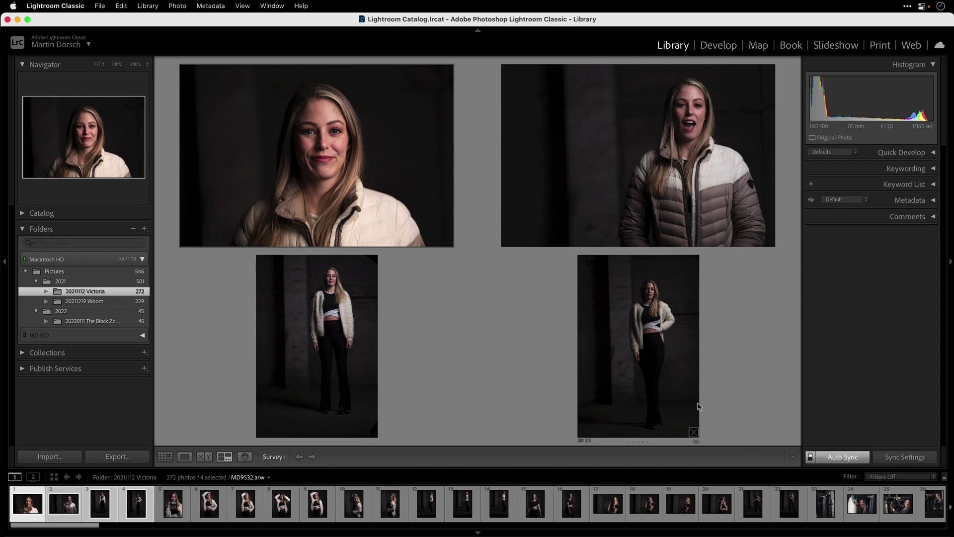
{"action": "key", "text": "Tab"}
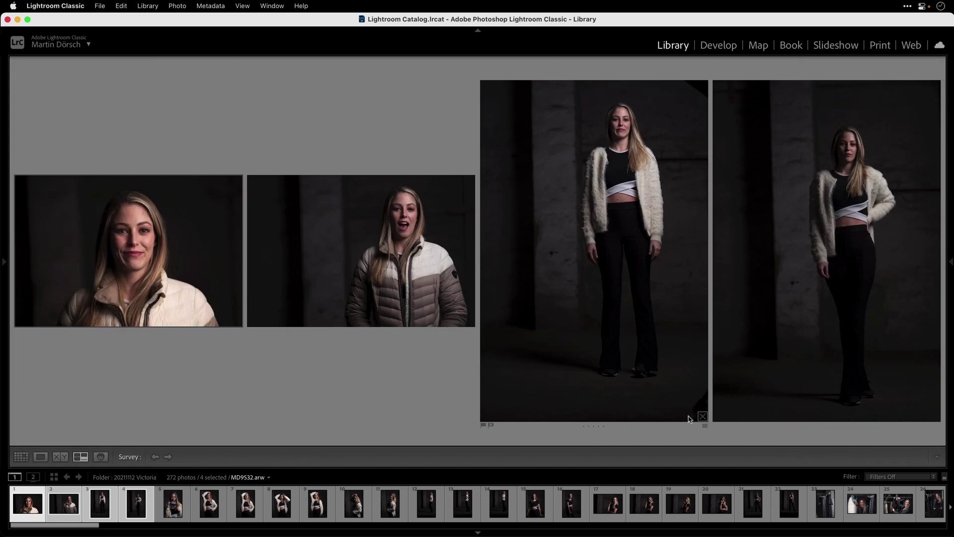
Reject surveyed photos 1 to 4, take photos 1 to 3 out of the survey and remove the flag from photo 4
{"action": "key", "text": "x"}
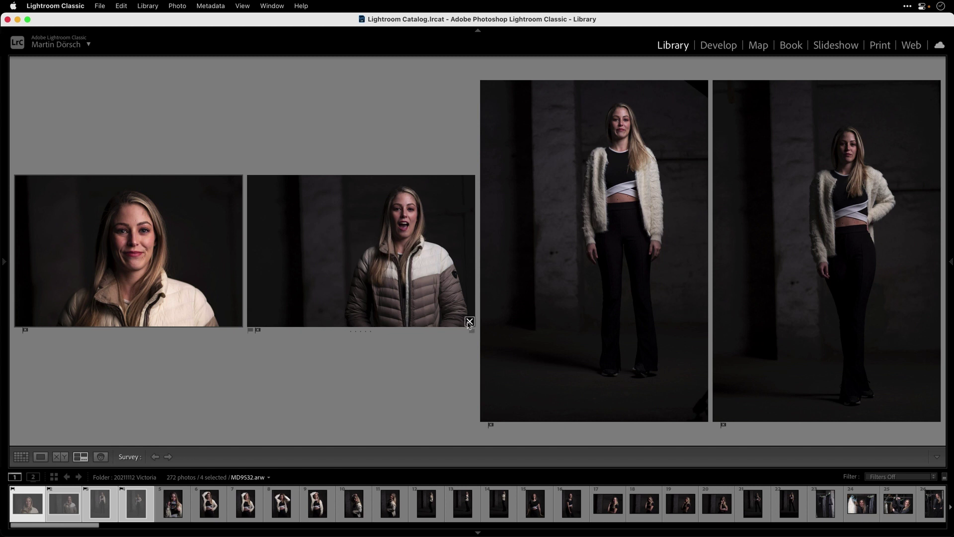
{"action": "left_click", "coordinate": [469, 322]}
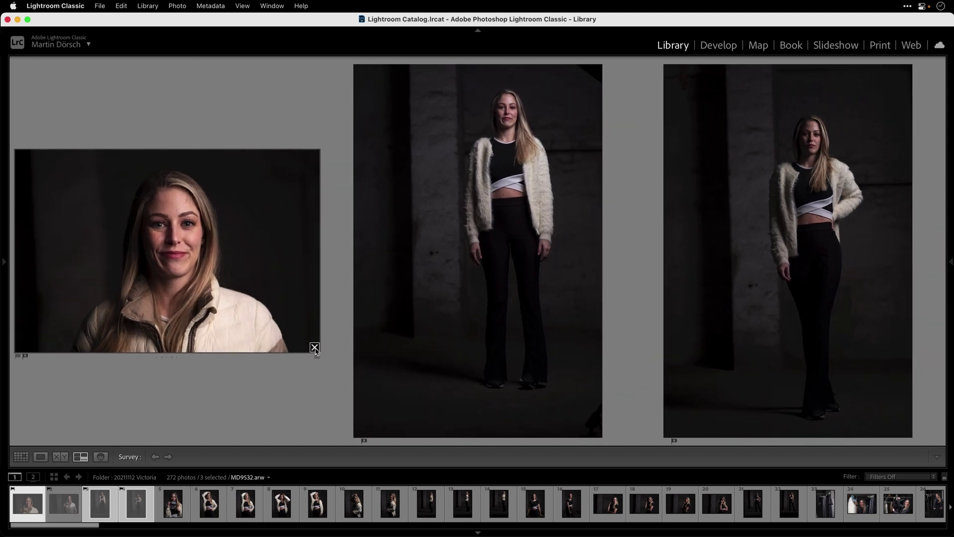
{"action": "left_click", "coordinate": [314, 347]}
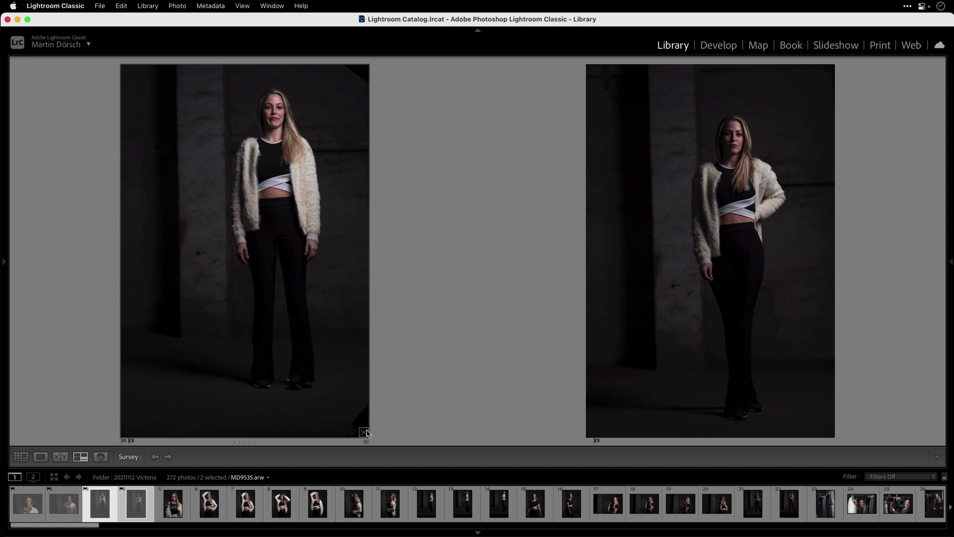
{"action": "left_click", "coordinate": [364, 432]}
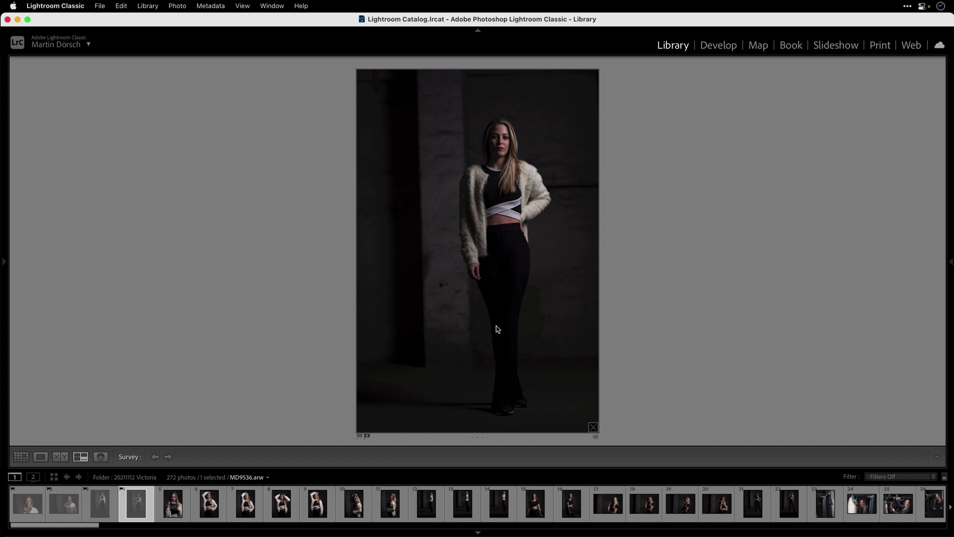
{"action": "key", "text": "u"}
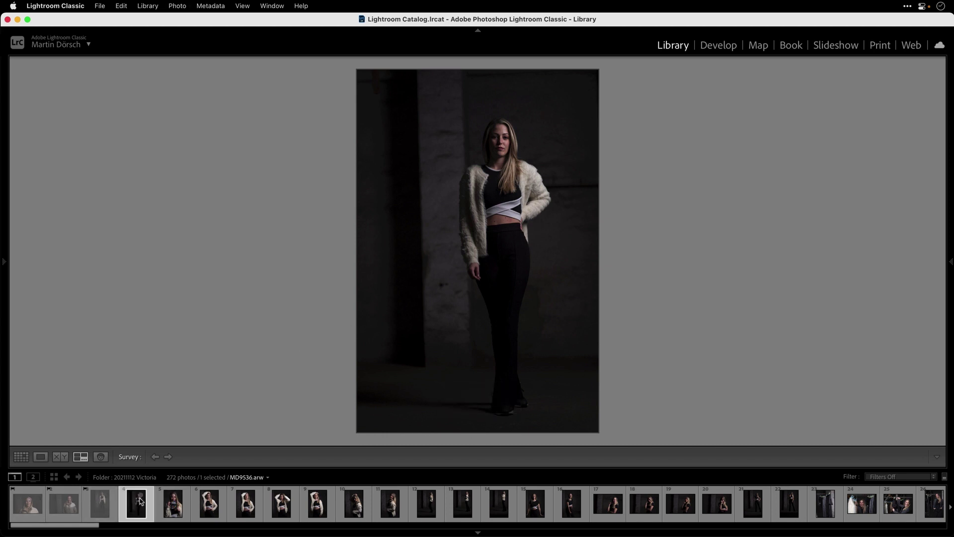
Open photos 5 to 11 in Survey view and flag all of them as rejected
{"action": "left_click", "coordinate": [174, 505]}
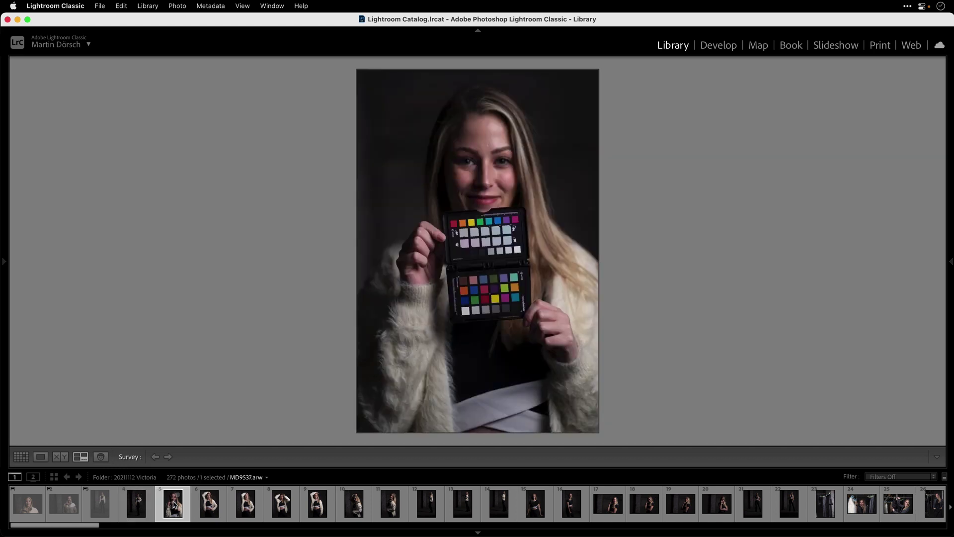
{"action": "left_click", "coordinate": [318, 504], "text": "shift"}
{"action": "key", "text": "n"}
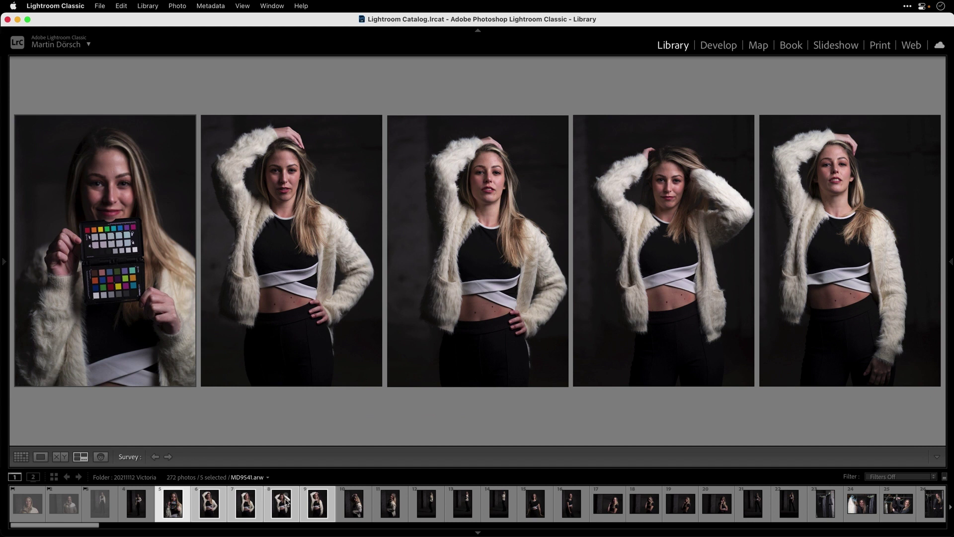
{"action": "left_click", "coordinate": [391, 506], "text": "shift"}
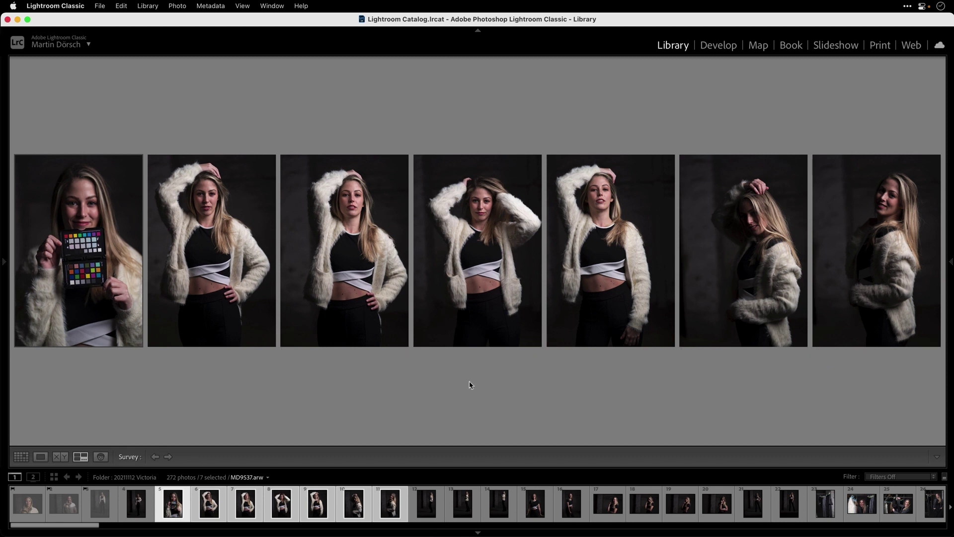
{"action": "key", "text": "x"}
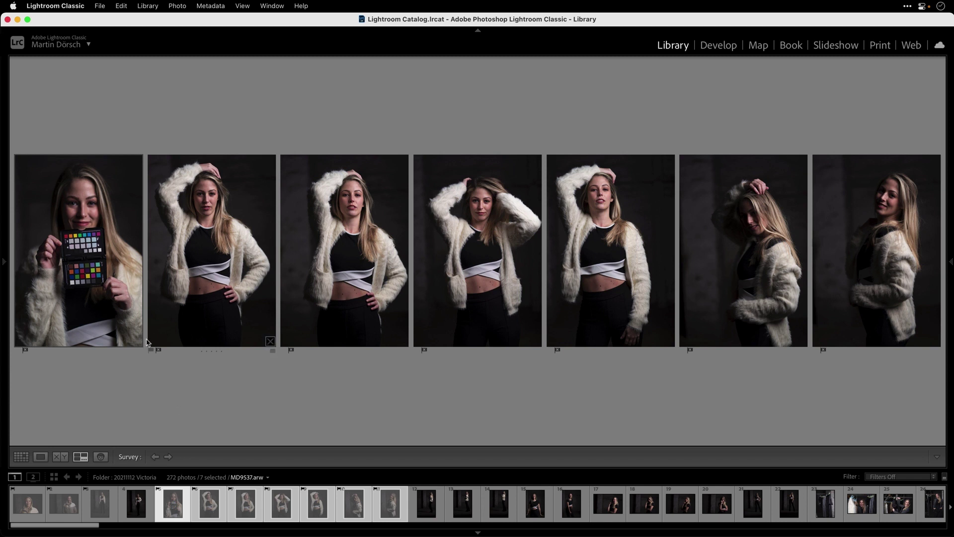
Take photos 5 and 8 out of the survey and remove the reject flags from the five photos left
{"action": "mouse_move", "coordinate": [138, 349]}
{"action": "left_click", "coordinate": [124, 202], "text": "super"}
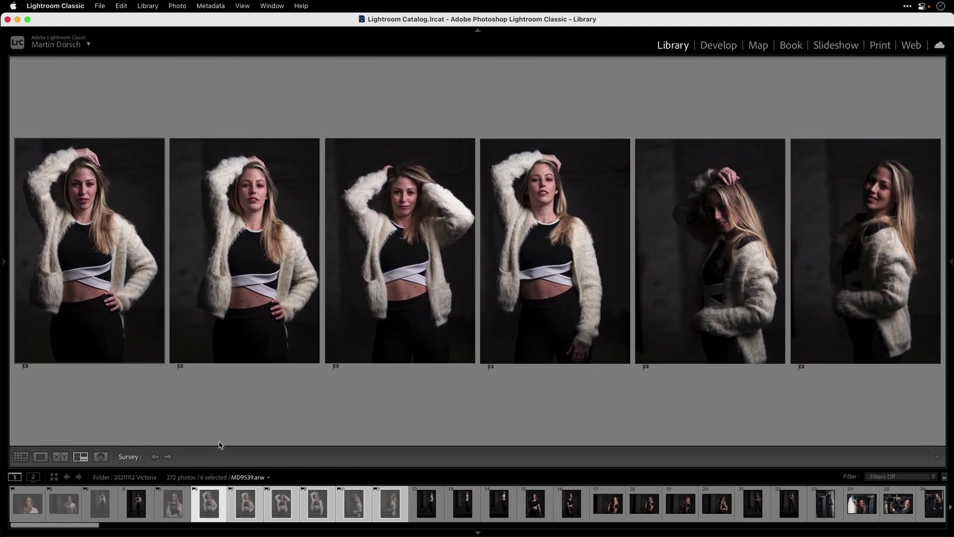
{"action": "left_click", "coordinate": [432, 328], "text": "super"}
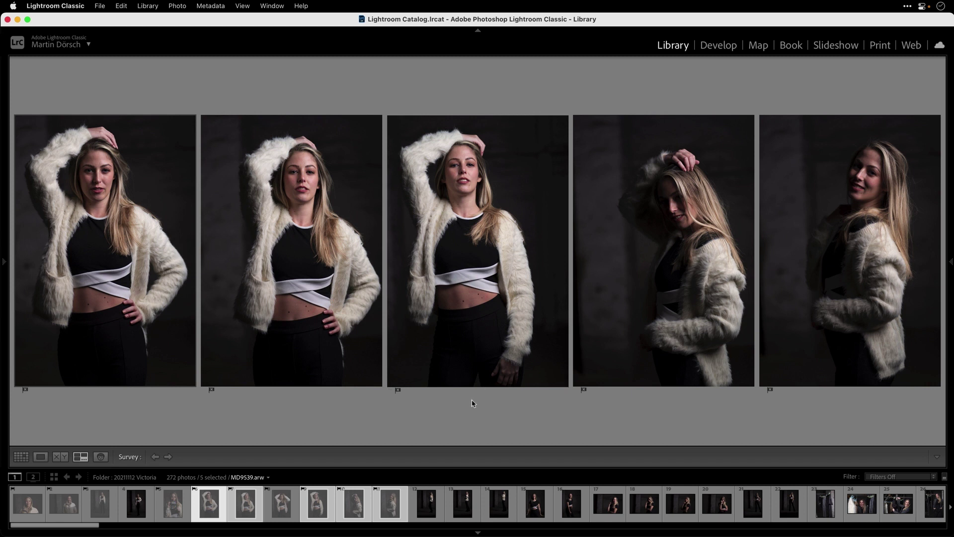
{"action": "key", "text": "u"}
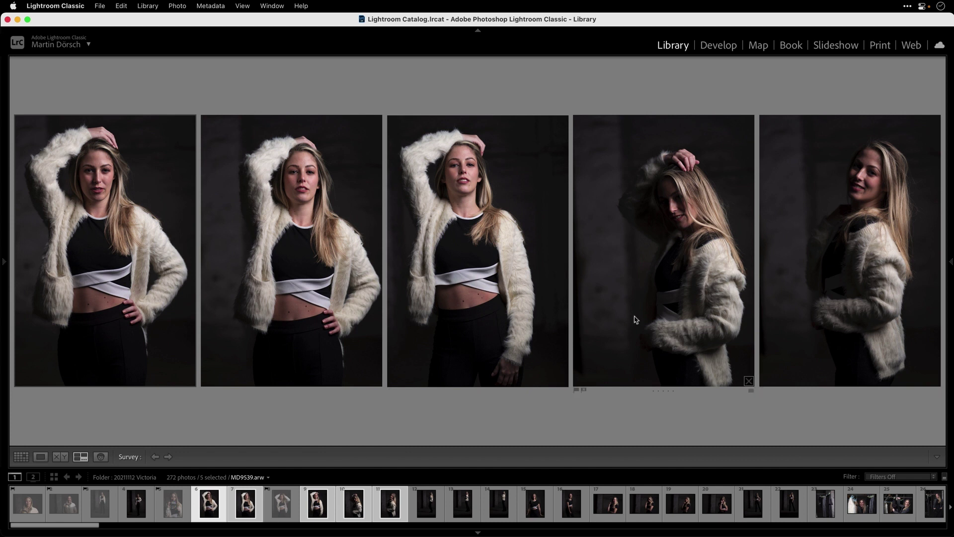
Narrow the survey to photos 7 and 11 by dropping photos 10, 9 and 6, and flag both as picks
{"action": "key", "text": "slash"}
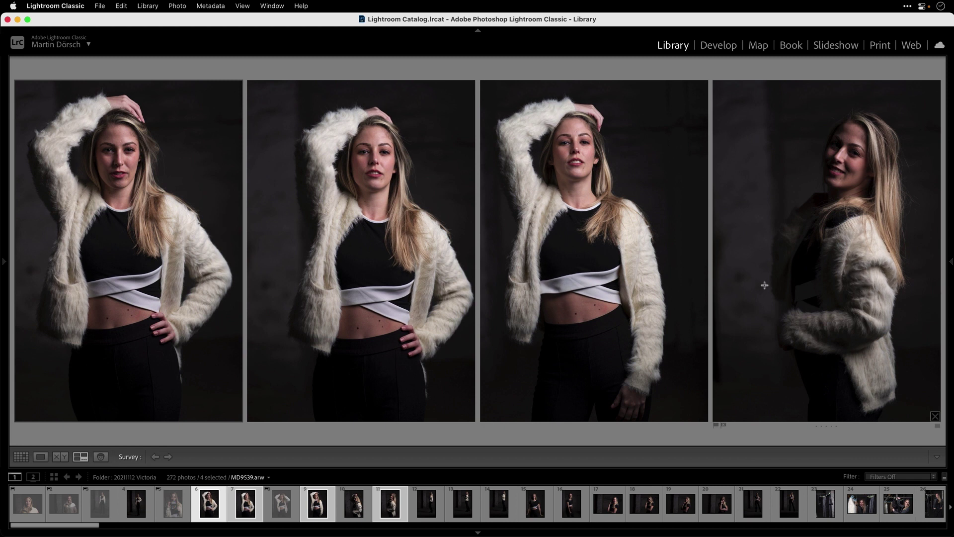
{"action": "key", "text": "slash"}
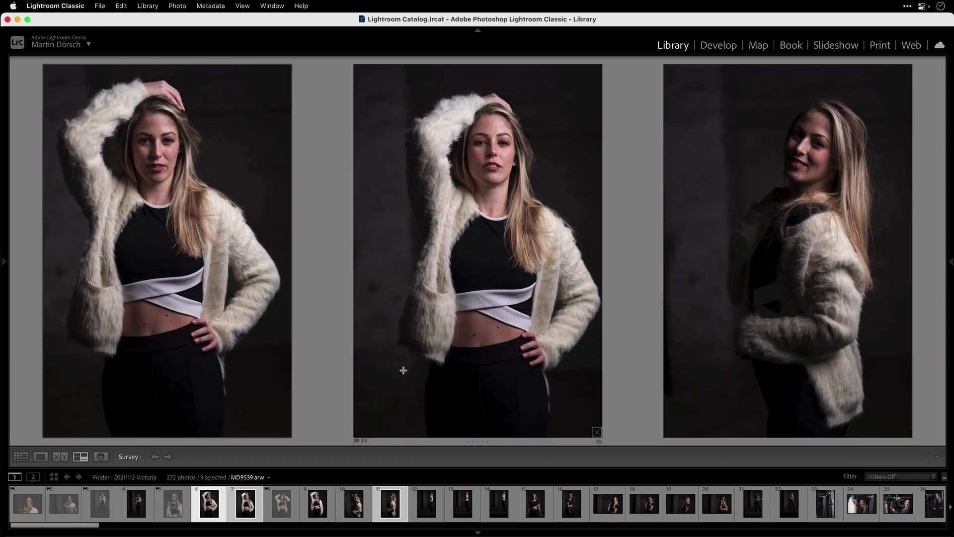
{"action": "key", "text": "slash"}
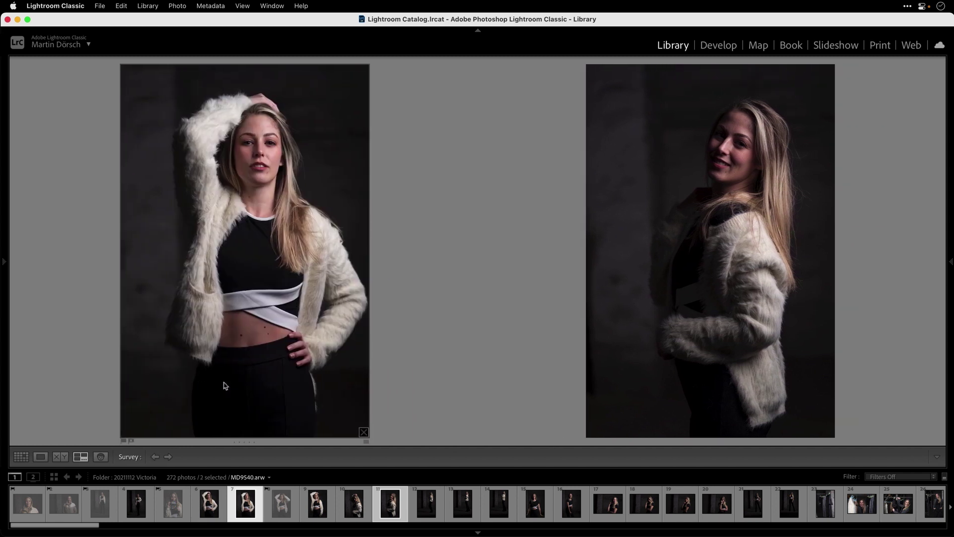
{"action": "key", "text": "p"}
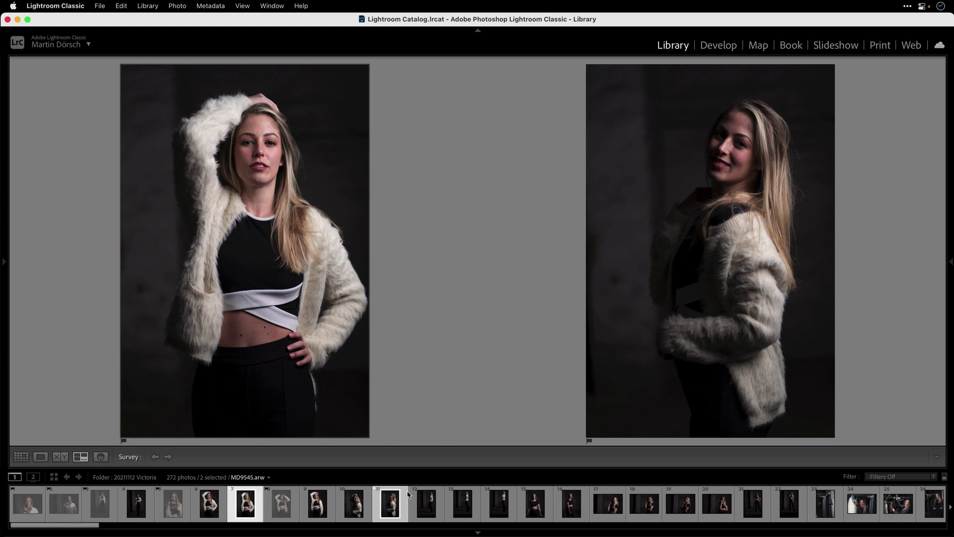
Return to the grid and check the flags on photos 5, 8, 7 and 11
{"action": "key", "text": "g"}
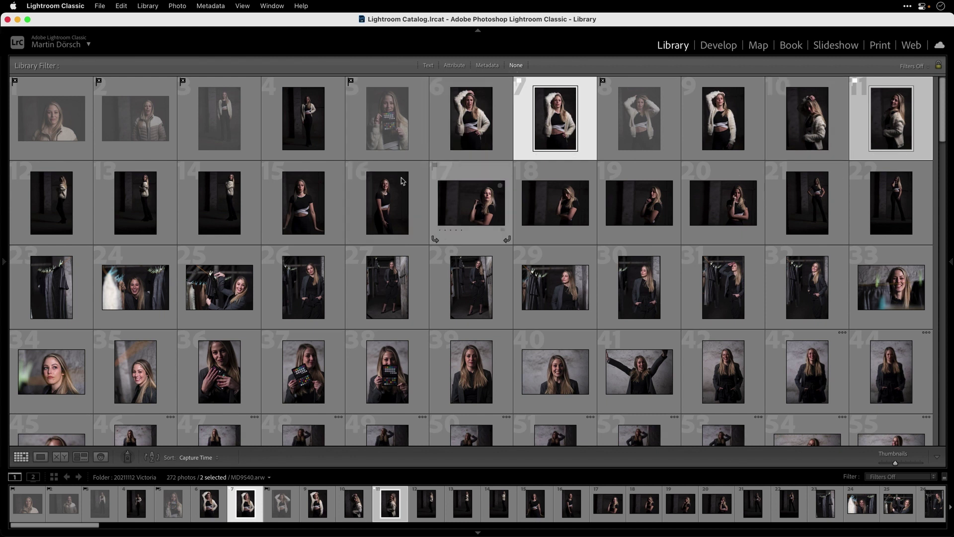
{"action": "left_click", "coordinate": [389, 123]}
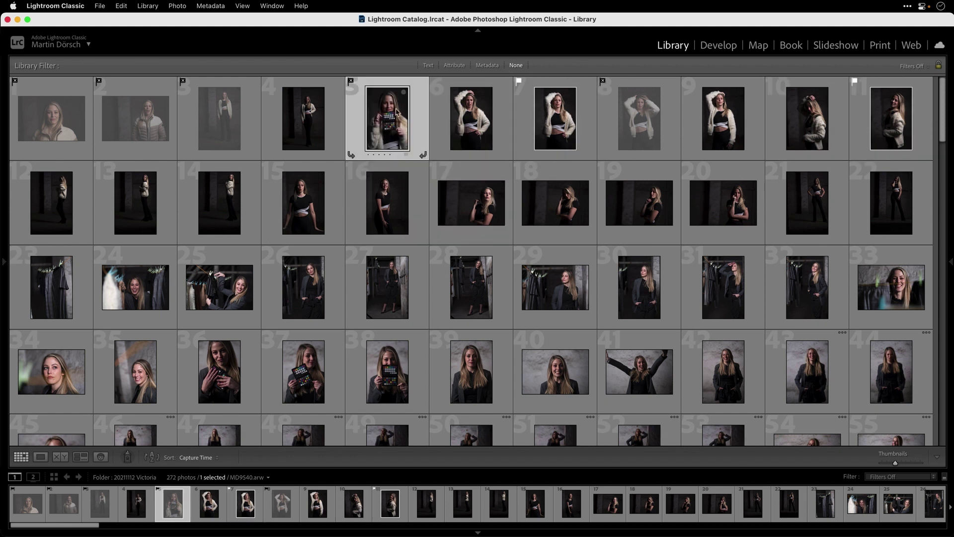
{"action": "left_click", "coordinate": [648, 126]}
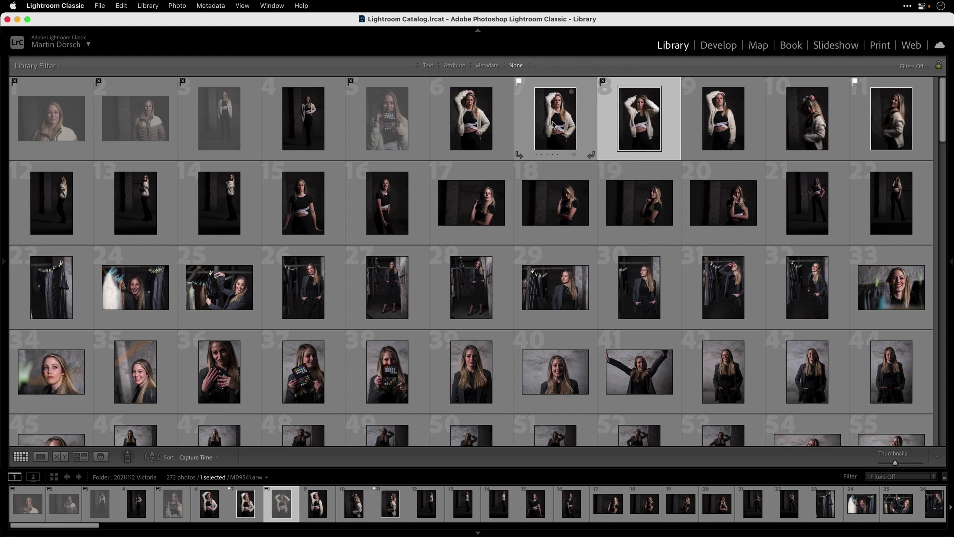
{"action": "left_click", "coordinate": [554, 124]}
{"action": "left_click", "coordinate": [888, 120]}
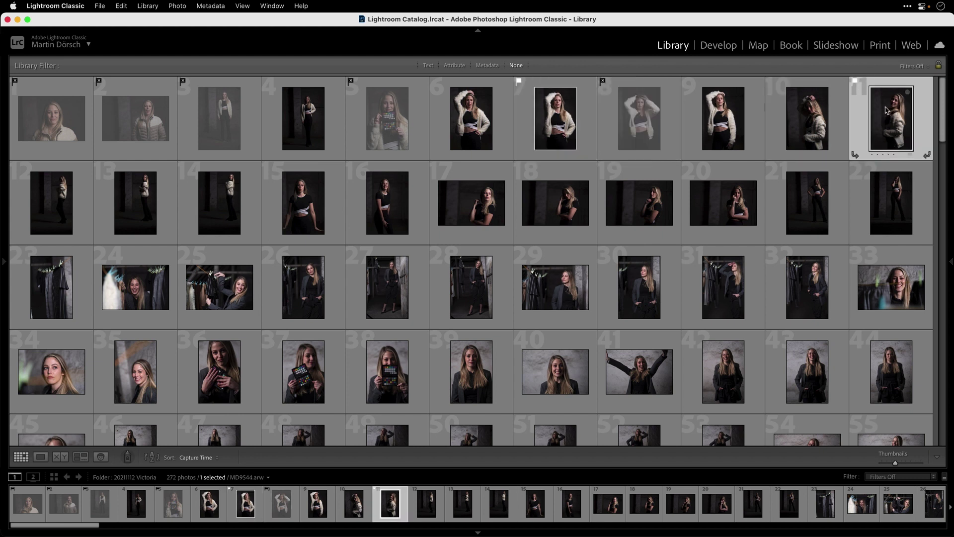
Open photos 12 to 14 in Survey view and flag all of them as rejected
{"action": "left_click", "coordinate": [45, 204]}
{"action": "left_click", "coordinate": [230, 200], "text": "shift"}
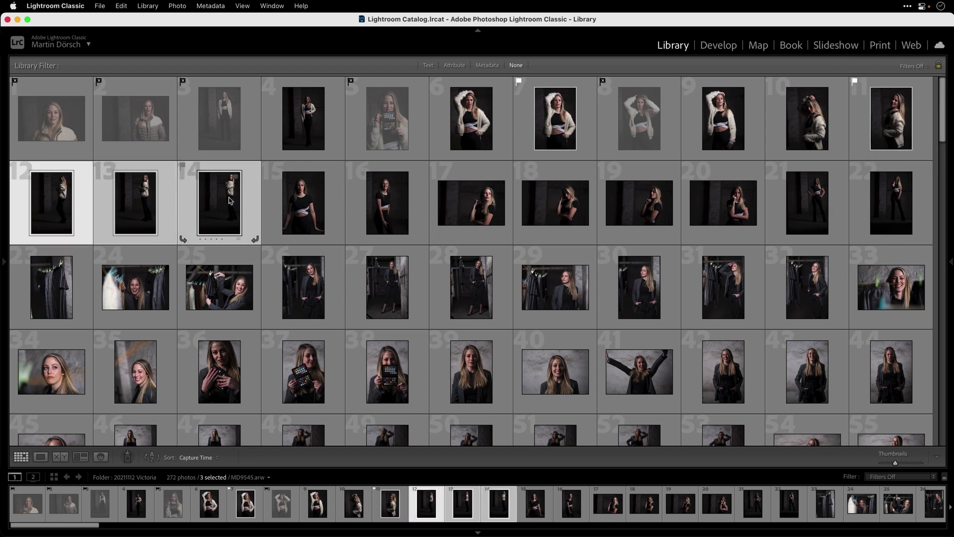
{"action": "key", "text": "n"}
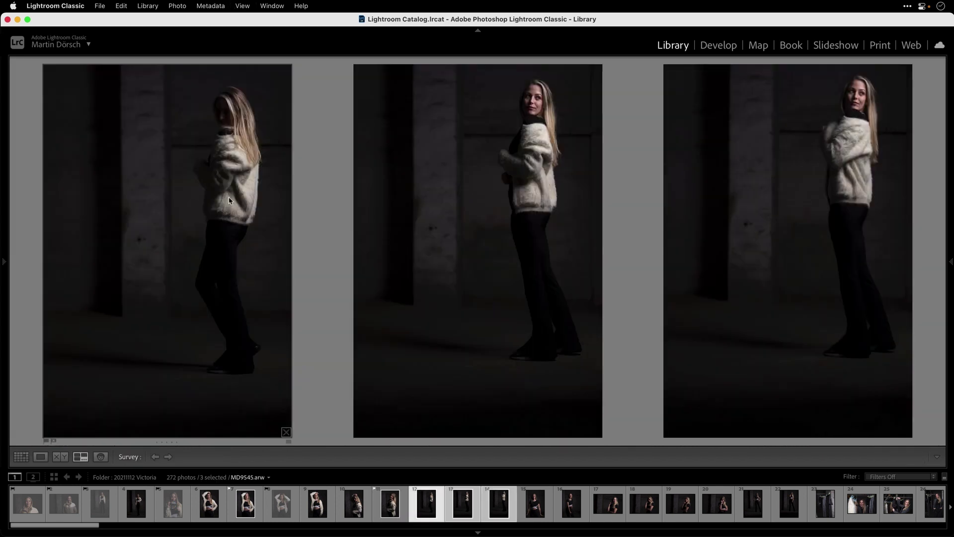
{"action": "key", "text": "x"}
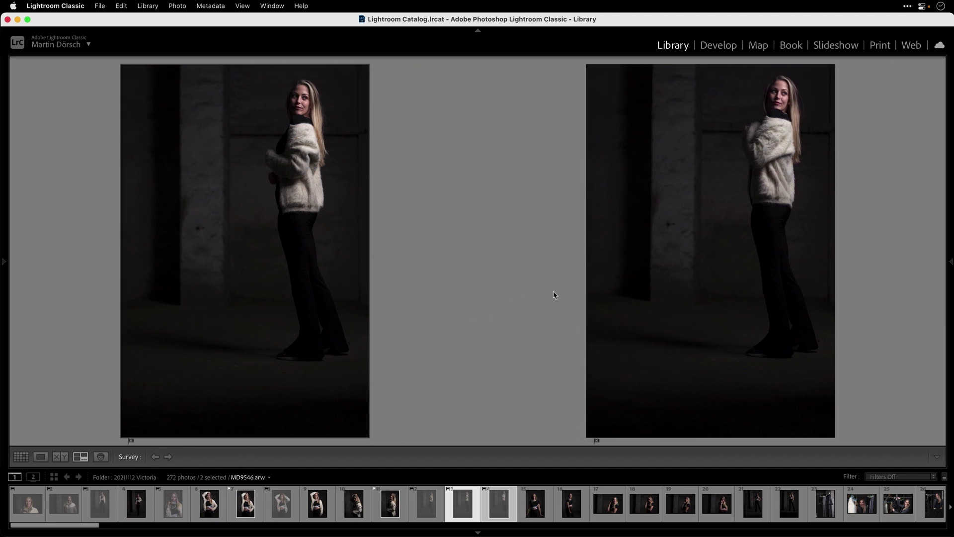
Leave only photo 14 in the survey, remove its flag and return to the grid
{"action": "left_click", "coordinate": [299, 280], "text": "super"}
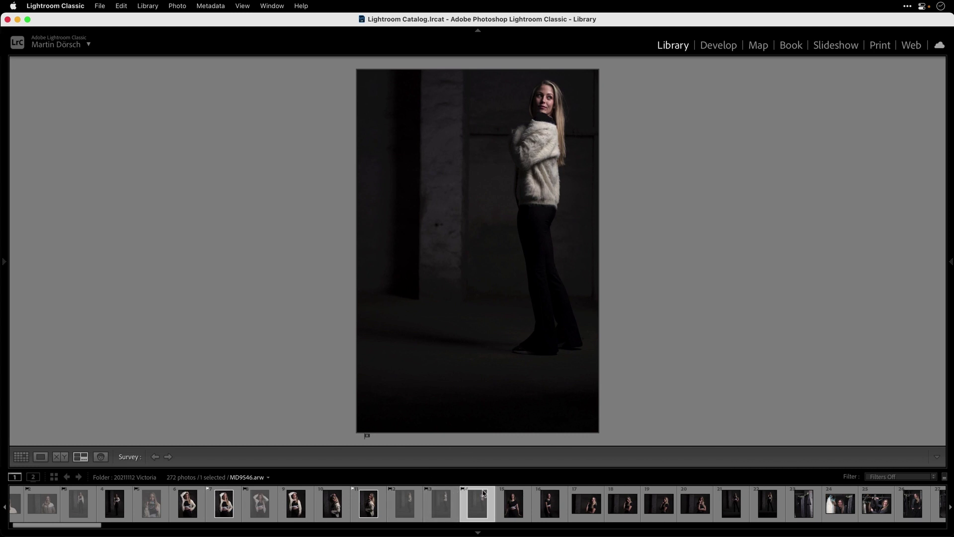
{"action": "key", "text": "u"}
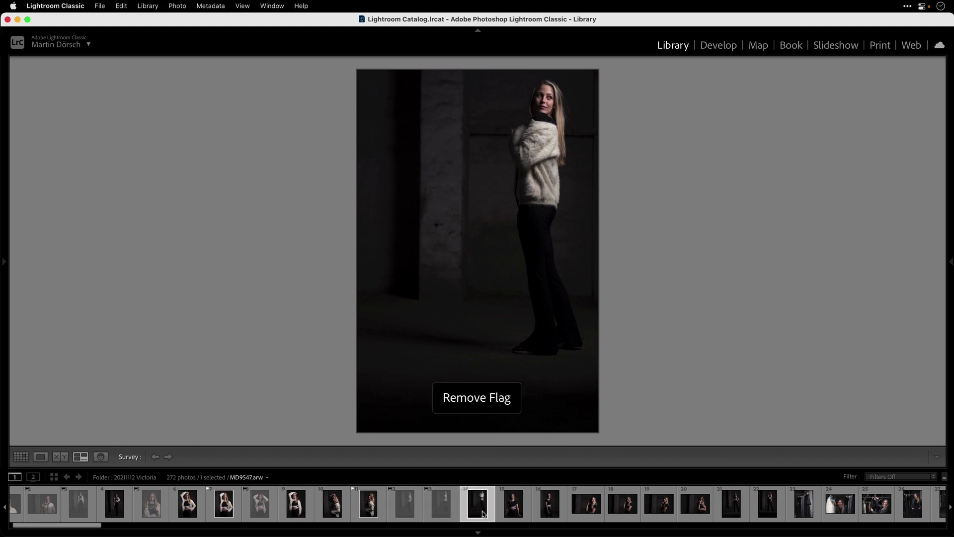
{"action": "key", "text": "g"}
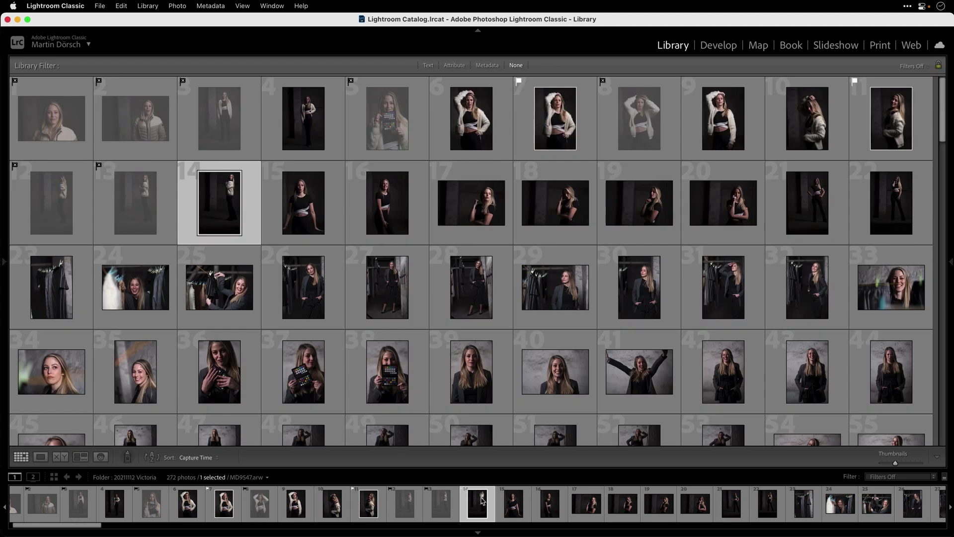
Continue culling from photo 15, narrow the survey to photos 20 and 21, and flag both as picks before returning to the grid
{"action": "left_click", "coordinate": [305, 206]}
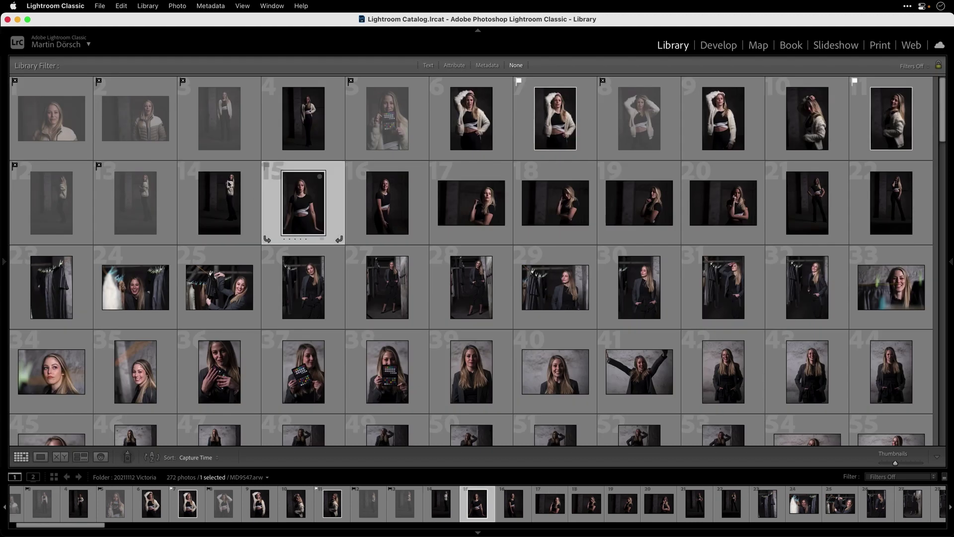
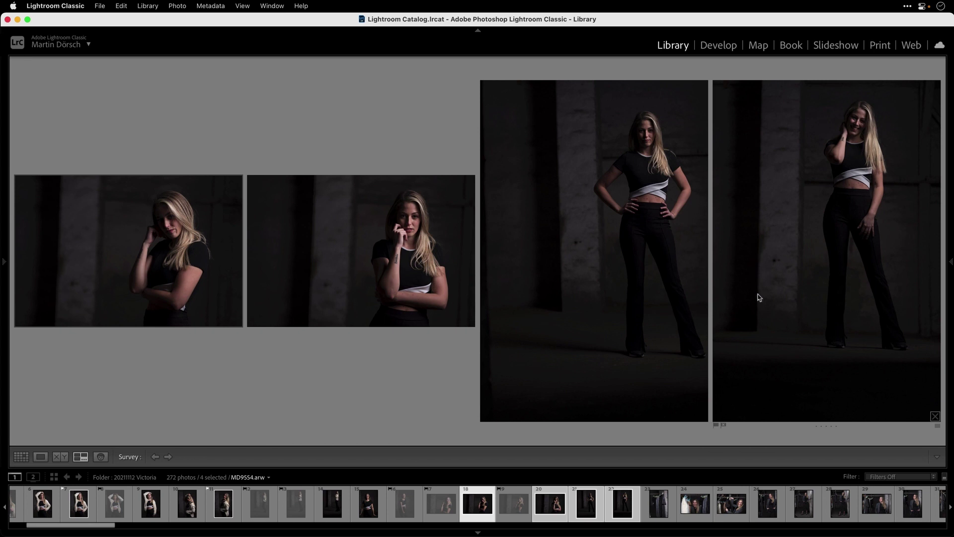
{"action": "left_click", "coordinate": [765, 290], "text": "super"}
{"action": "left_click", "coordinate": [265, 319], "text": "super"}
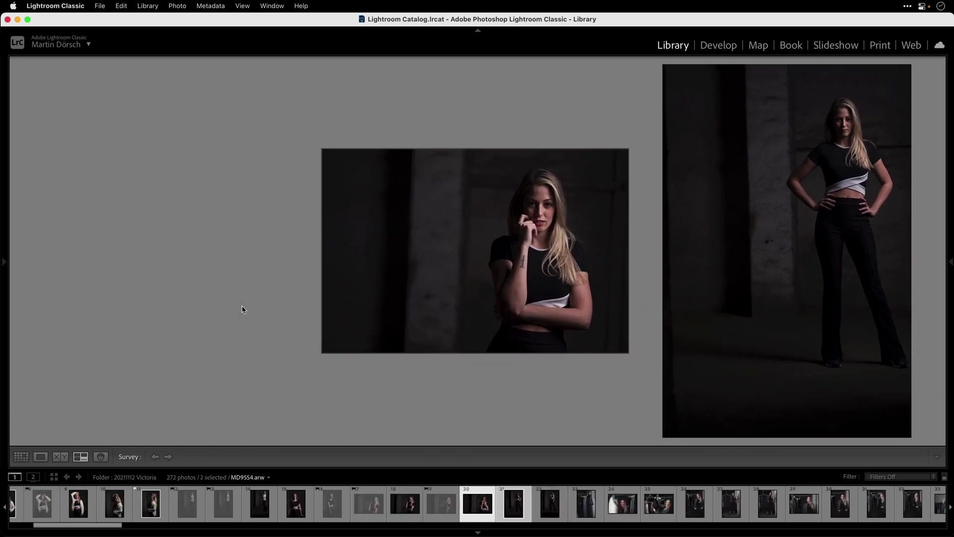
{"action": "key", "text": "p"}
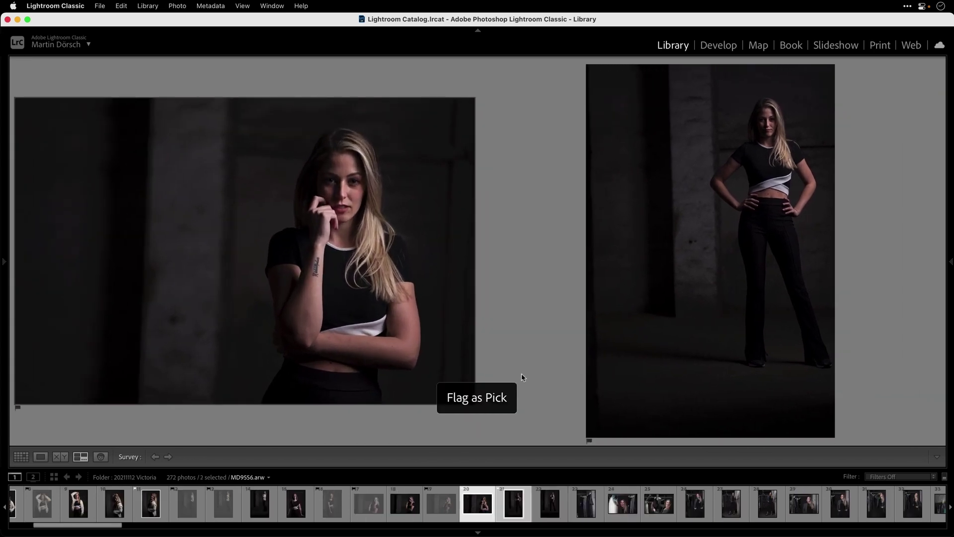
{"action": "key", "text": "g"}
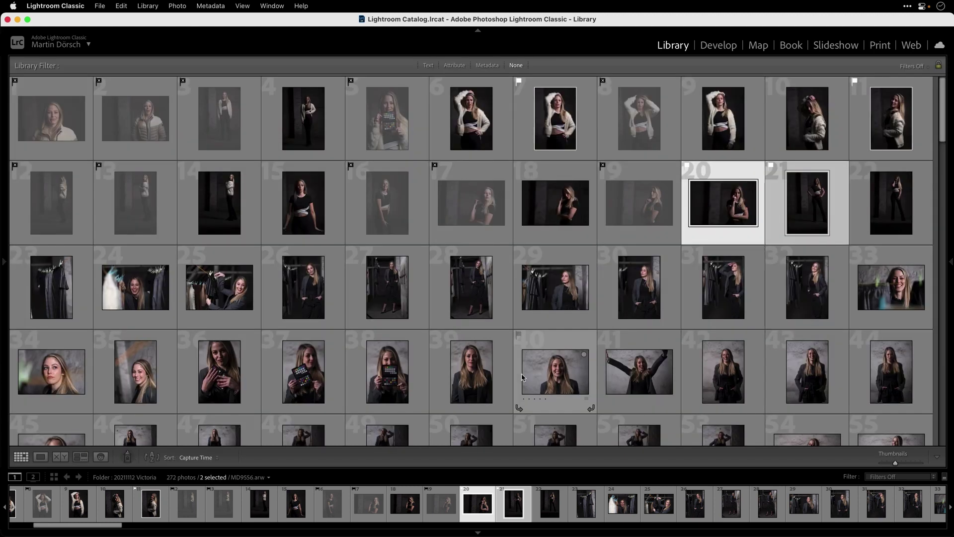
Open photos 24 to 35 in Survey view and flag all of them as rejected
{"action": "left_click", "coordinate": [136, 287]}
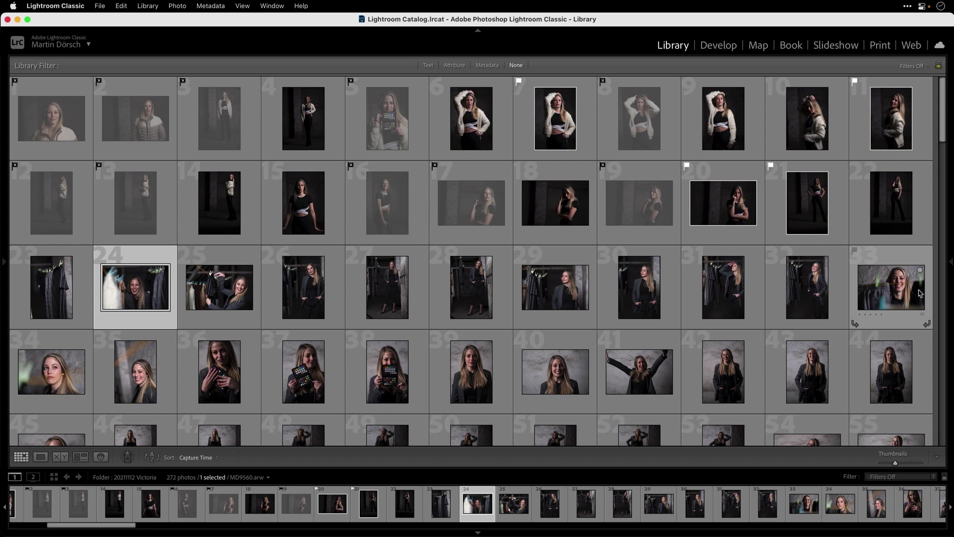
{"action": "left_click", "coordinate": [141, 374], "text": "shift"}
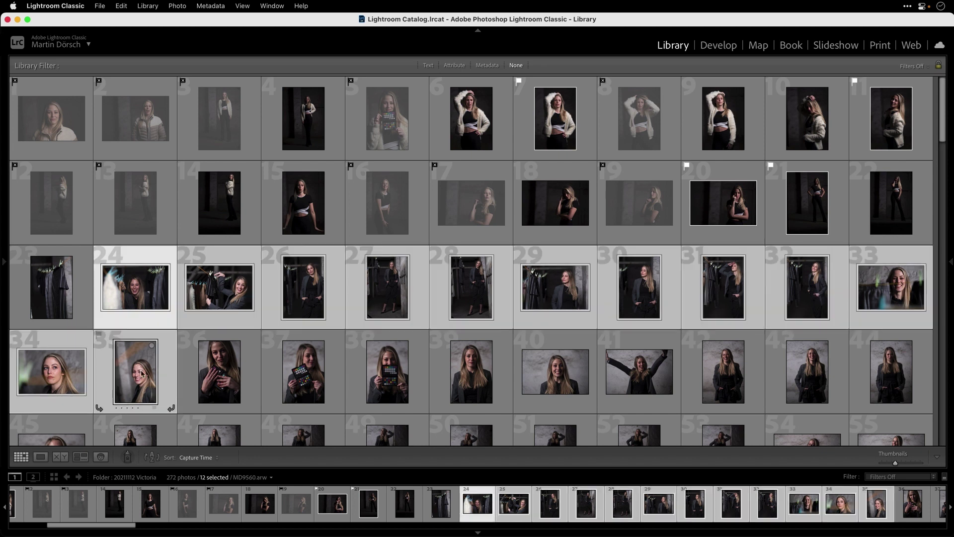
{"action": "key", "text": "n"}
{"action": "key", "text": "x"}
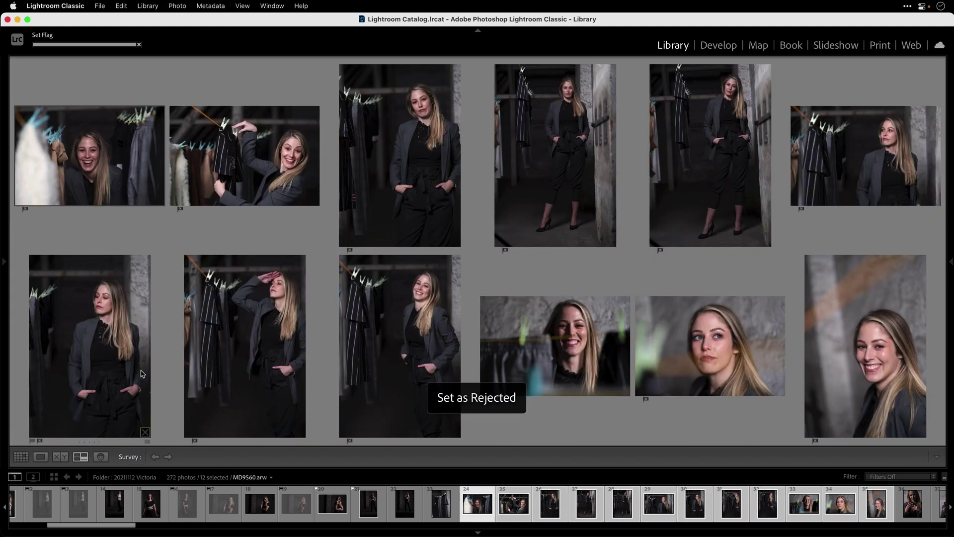
Drop photos 24, 25, 26, 32 and 34 from the survey and clear the reject flag from the remaining photos
{"action": "left_click", "coordinate": [314, 200]}
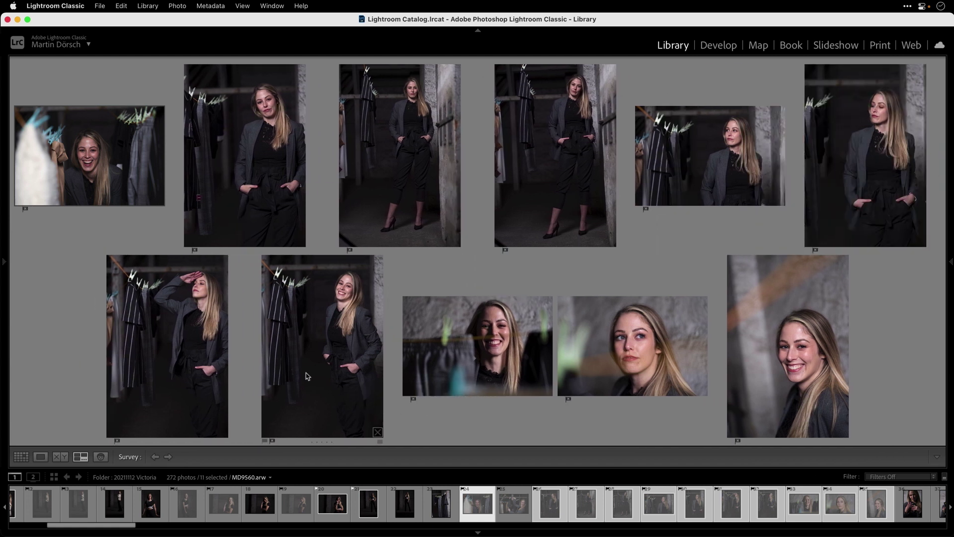
{"action": "left_click", "coordinate": [94, 177], "text": "super"}
{"action": "left_click", "coordinate": [92, 188], "text": "super"}
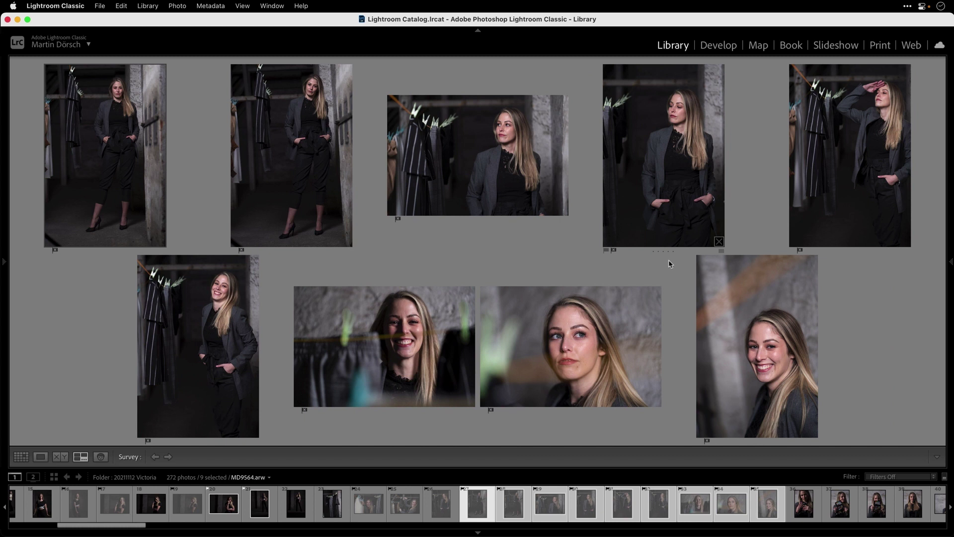
{"action": "left_click", "coordinate": [608, 365], "text": "super"}
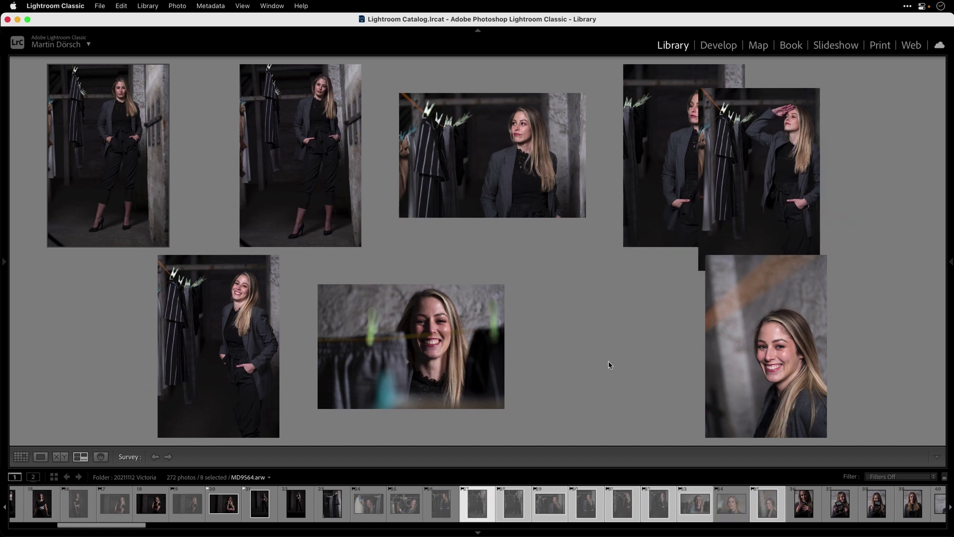
{"action": "left_click", "coordinate": [386, 377], "text": "super"}
{"action": "key", "text": "u"}
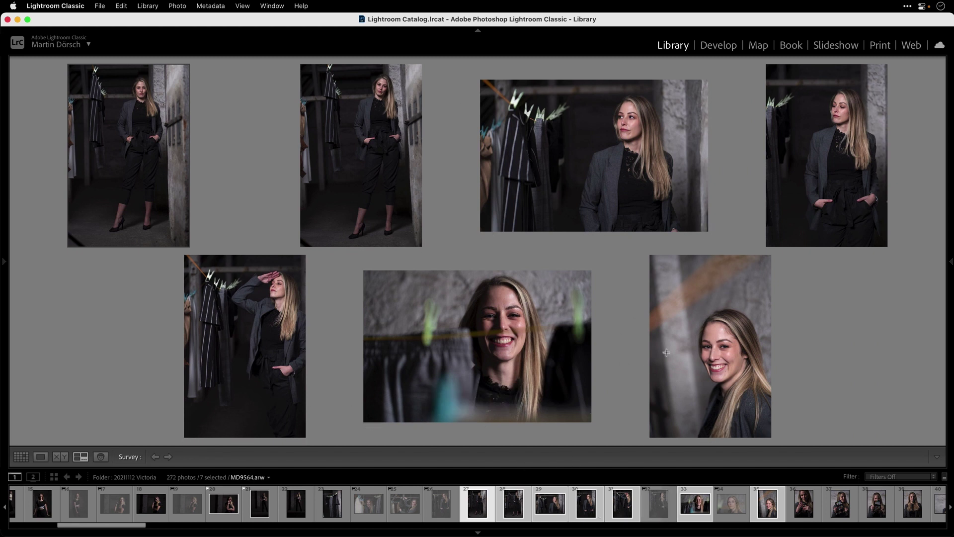
Narrow the survey to photos 28 and 29, flag both as picks and return to the grid
{"action": "key", "text": "slash"}
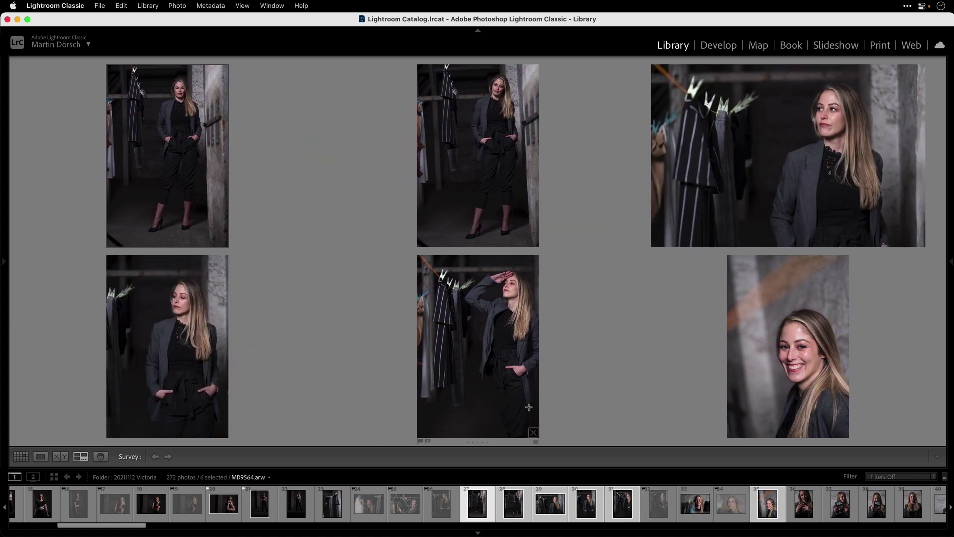
{"action": "key", "text": "slash"}
{"action": "key", "text": "slash"}
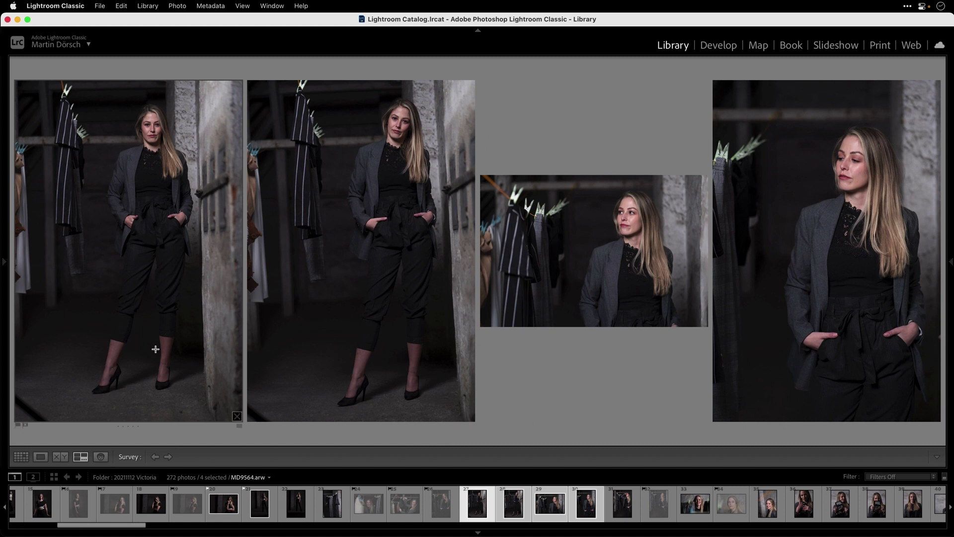
{"action": "key", "text": "slash"}
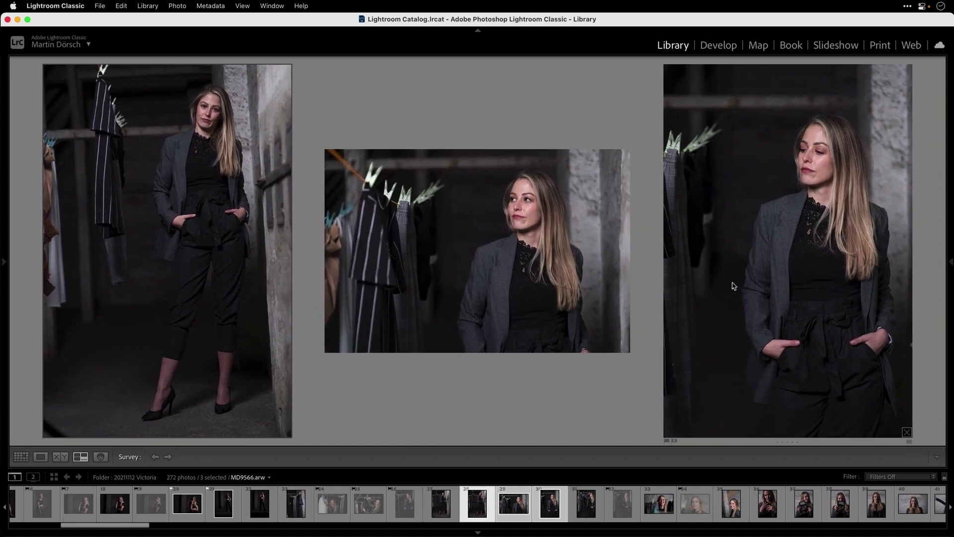
{"action": "key", "text": "slash"}
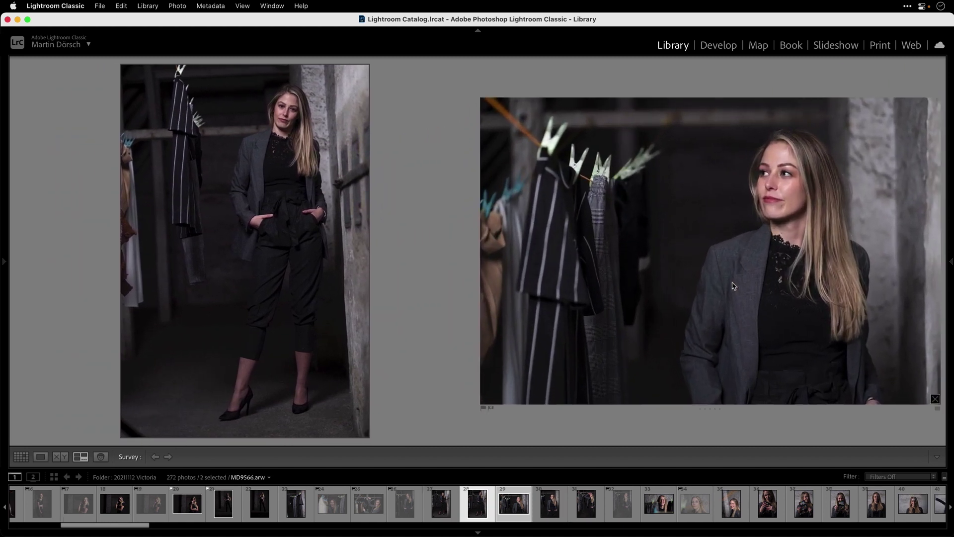
{"action": "key", "text": "p"}
{"action": "key", "text": "g"}
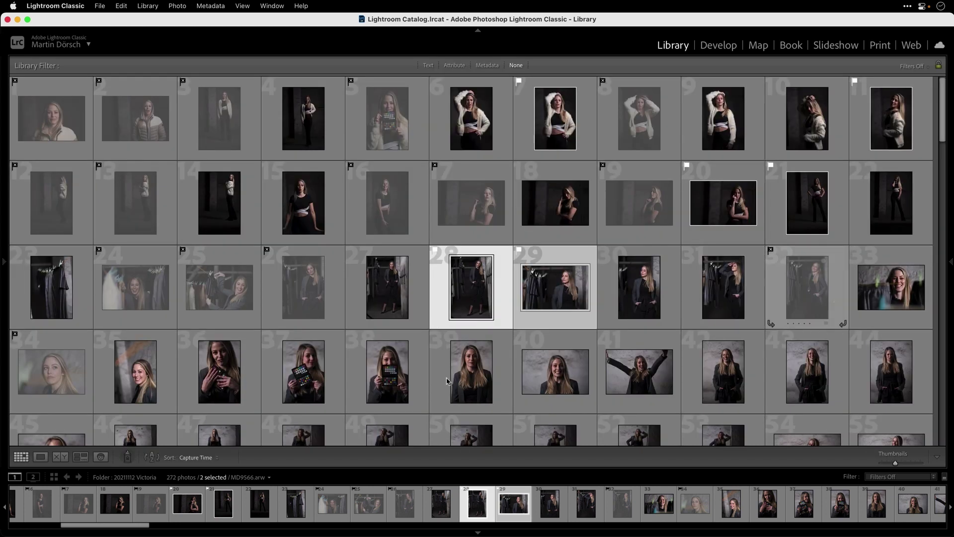
{"action": "left_click", "coordinate": [213, 374]}
{"action": "scroll", "coordinate": [543, 392], "scroll_direction": "down", "scroll_amount": 3}
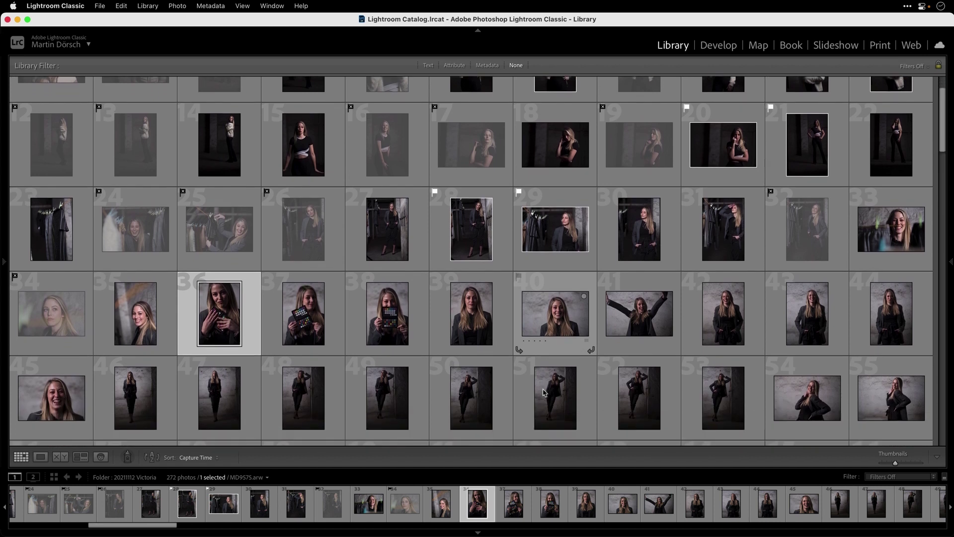
{"action": "left_click", "coordinate": [72, 385], "text": "shift"}
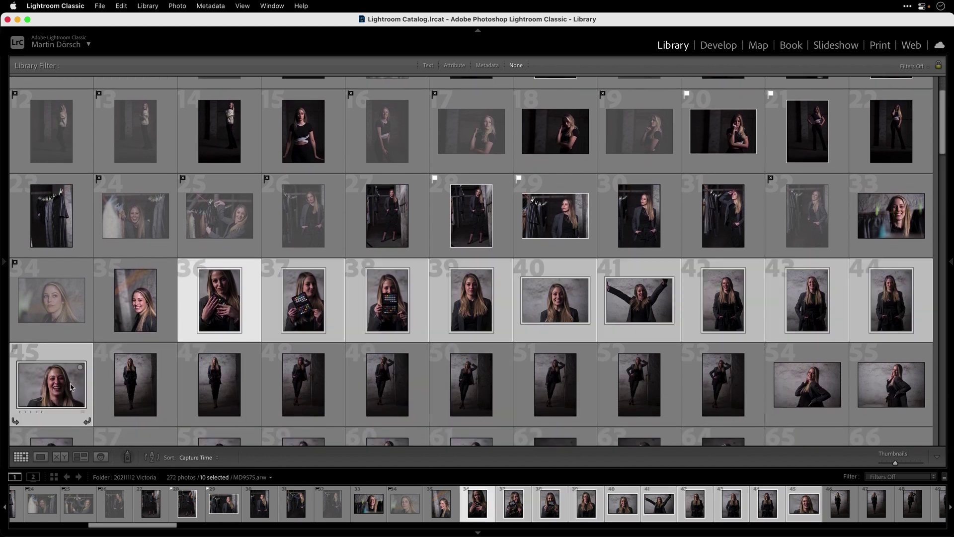
{"action": "left_click", "coordinate": [730, 395], "text": "shift"}
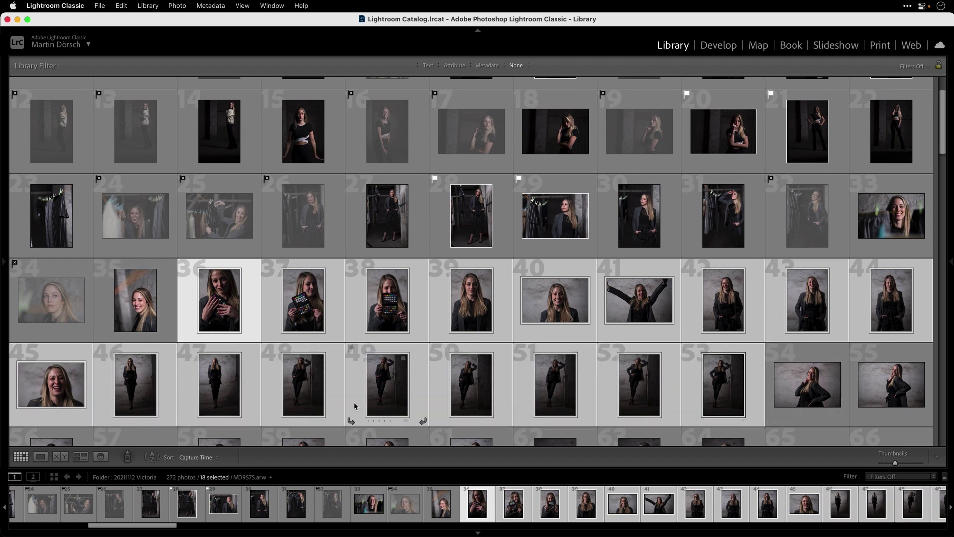
{"action": "key", "text": "n"}
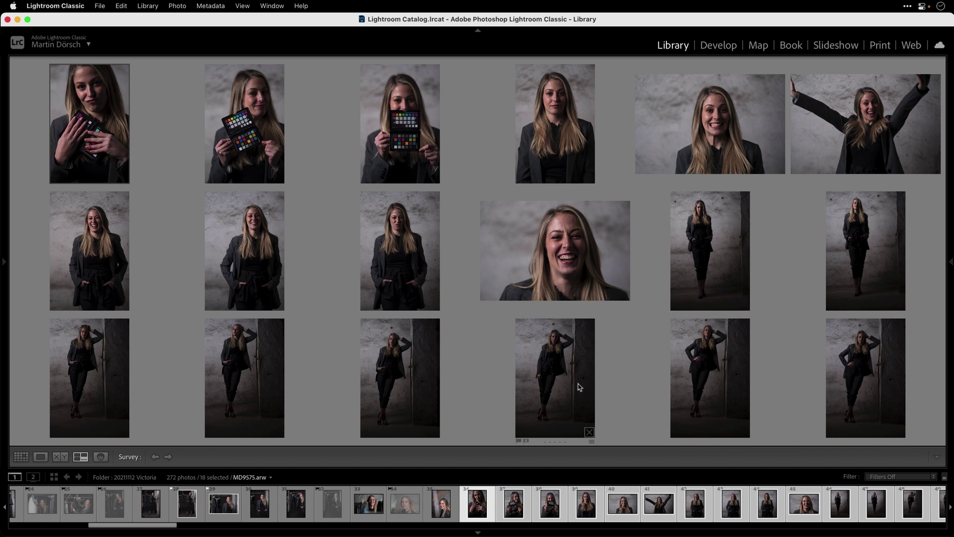
{"action": "key", "text": "g"}
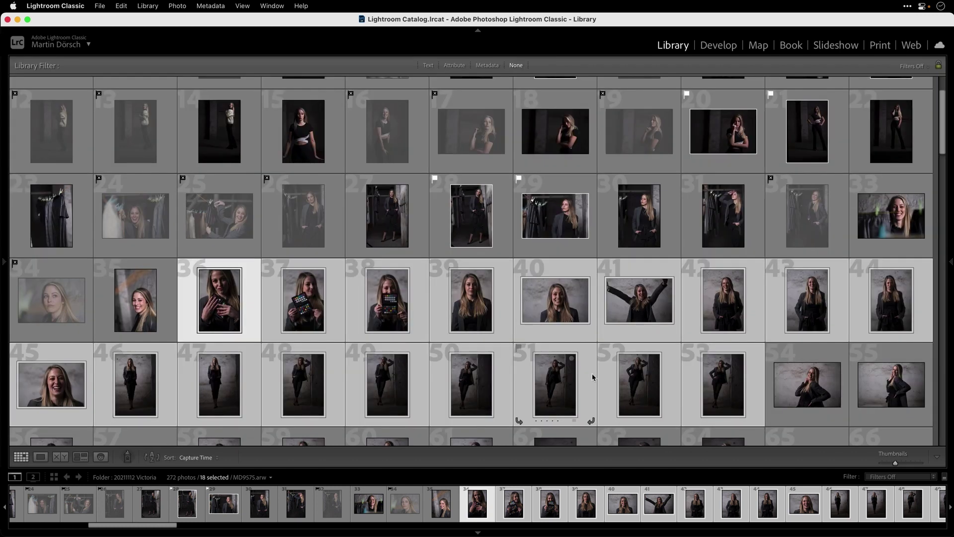
Open photos 36 to 41 in Survey view and flag all of them as rejected
{"action": "left_click", "coordinate": [248, 298]}
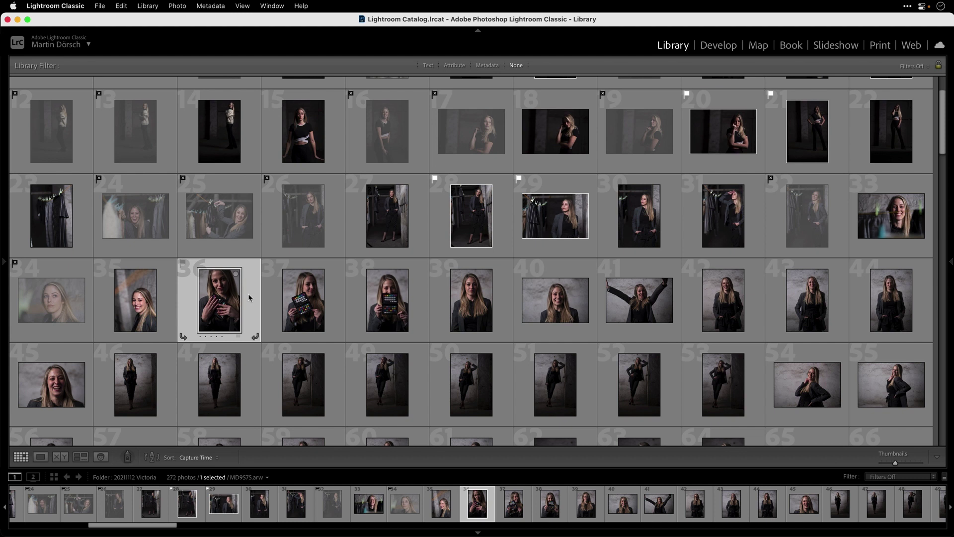
{"action": "left_click", "coordinate": [655, 310], "text": "shift"}
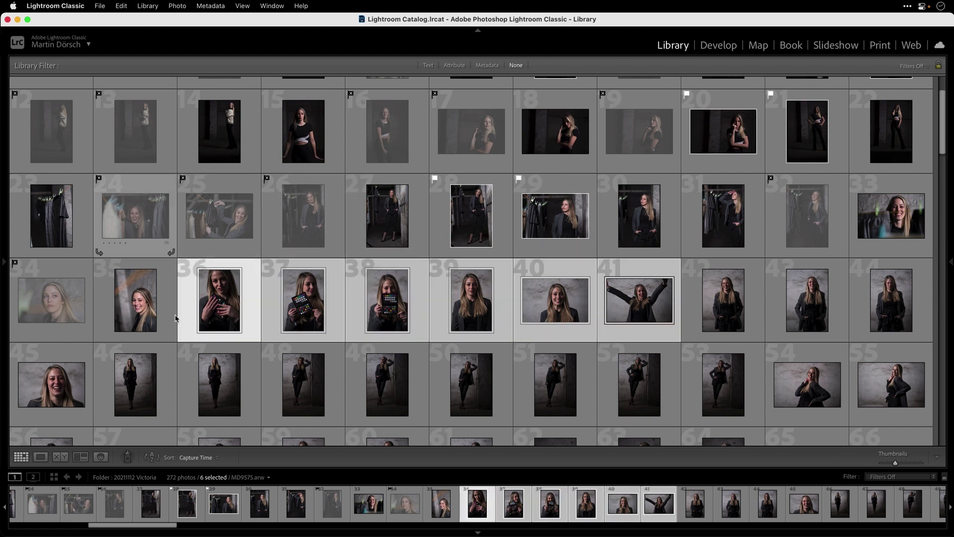
{"action": "key", "text": "n"}
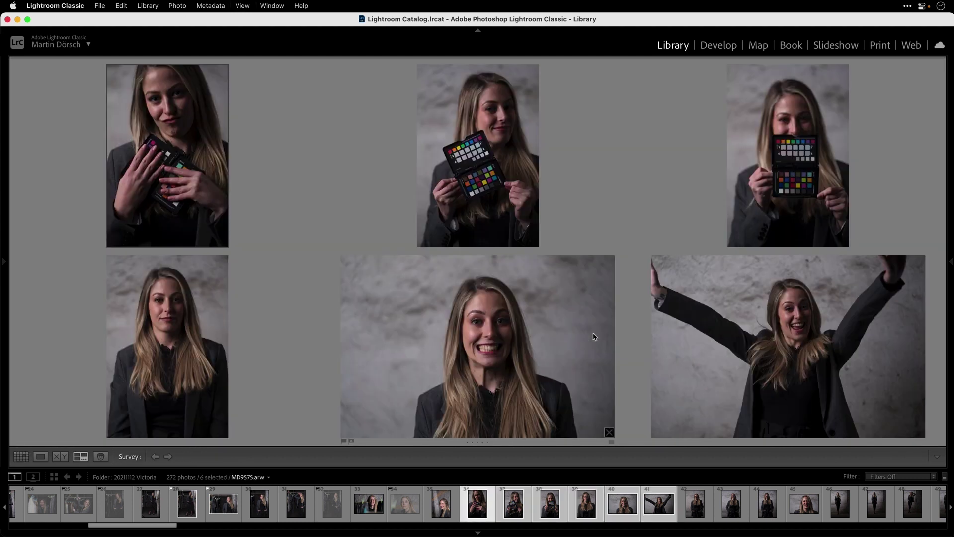
{"action": "key", "text": "x"}
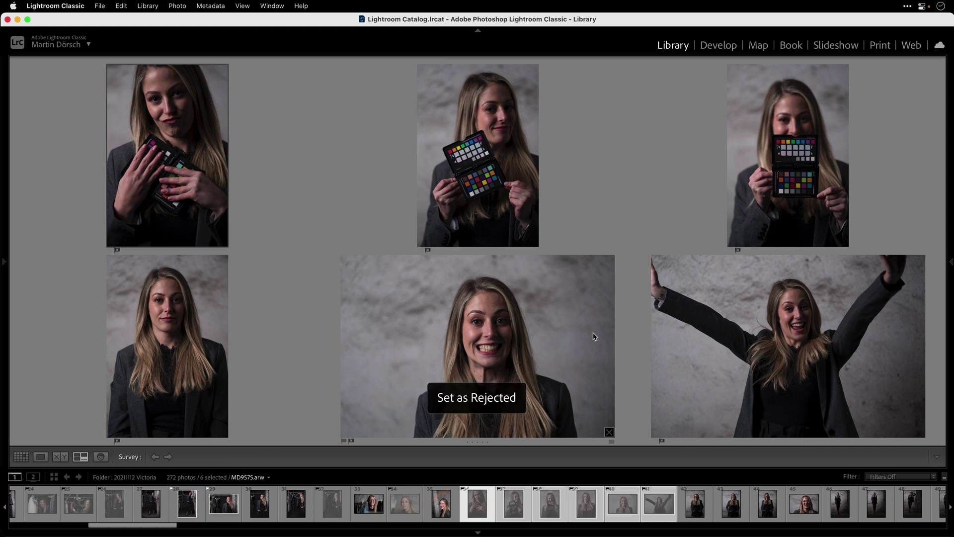
Drop photos 40 and 41 from the survey, remove the flag from photos 36 to 39 and return to the grid
{"action": "left_click", "coordinate": [567, 396], "text": "super"}
{"action": "left_click", "coordinate": [693, 366], "text": "super"}
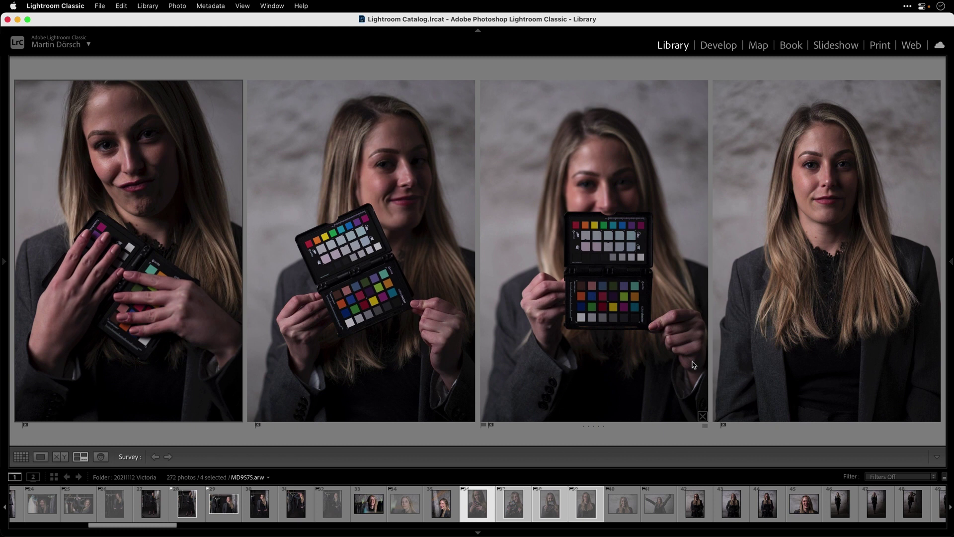
{"action": "key", "text": "u"}
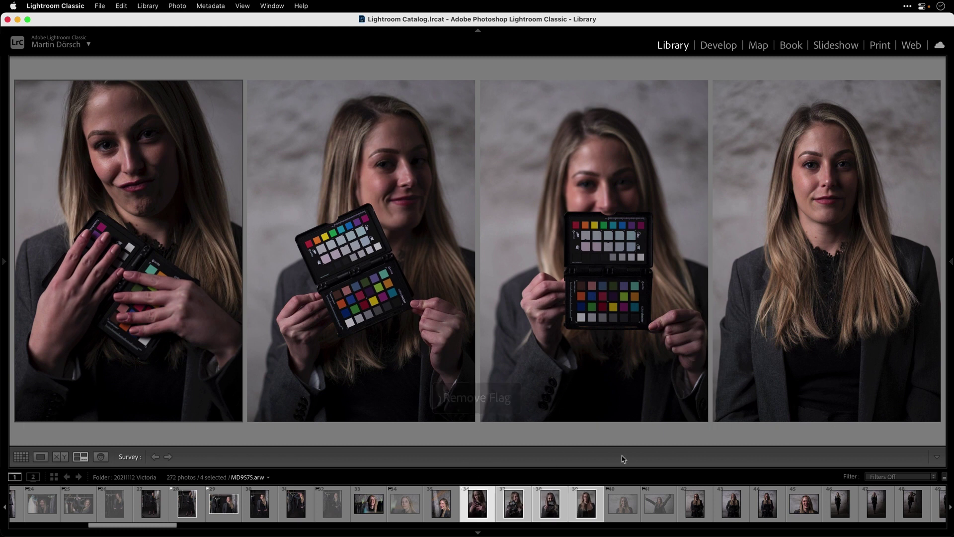
{"action": "key", "text": "g"}
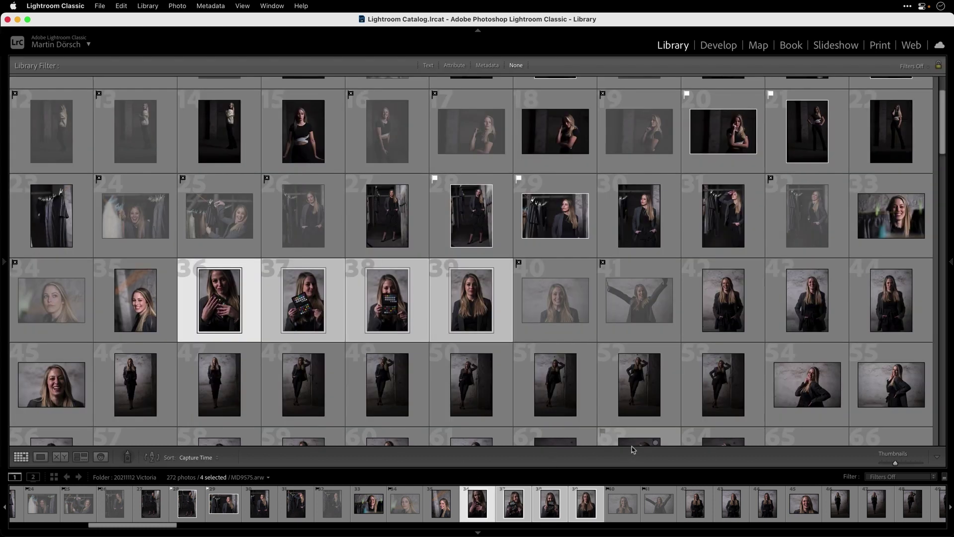
Open photos 42 to 45 in Survey view and flag all of them as rejected
{"action": "left_click", "coordinate": [726, 304]}
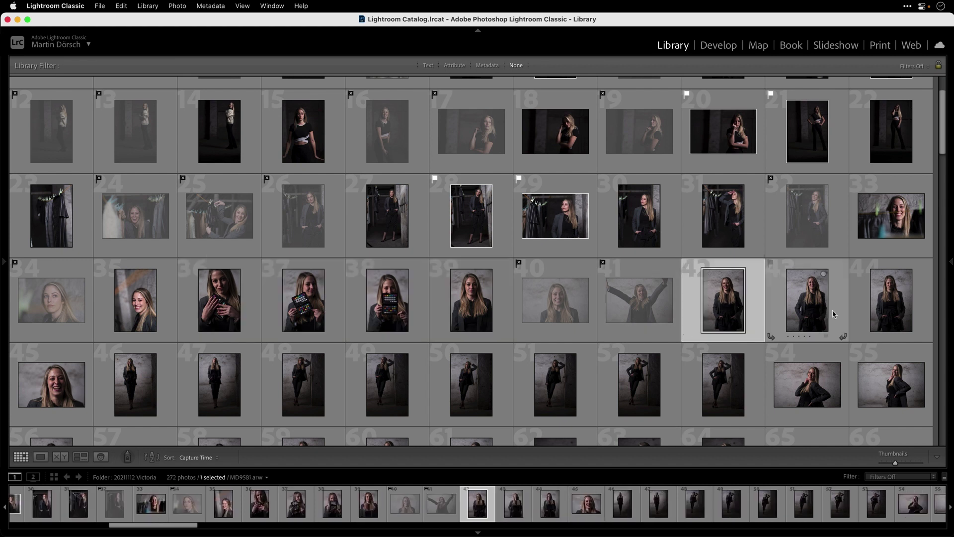
{"action": "left_click", "coordinate": [70, 389], "text": "shift"}
{"action": "key", "text": "n"}
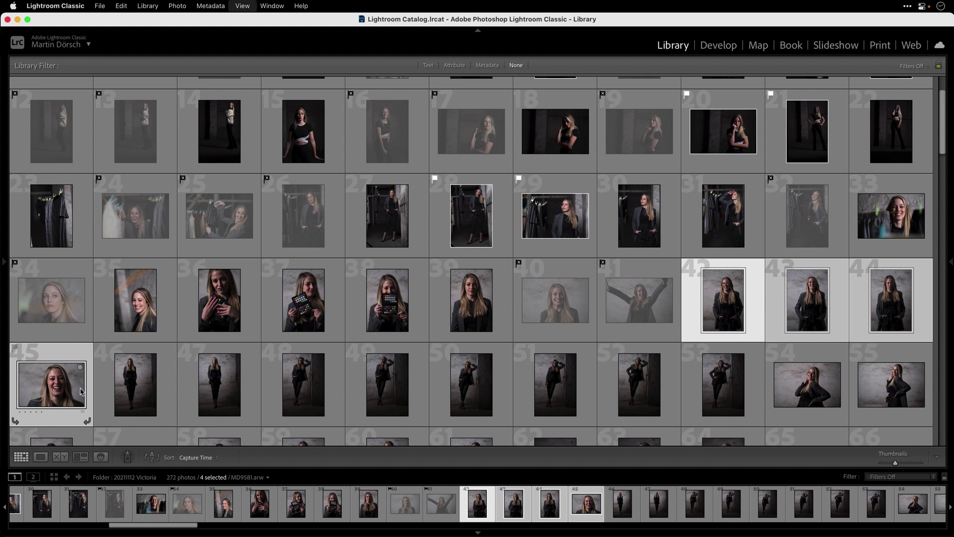
{"action": "key", "text": "x"}
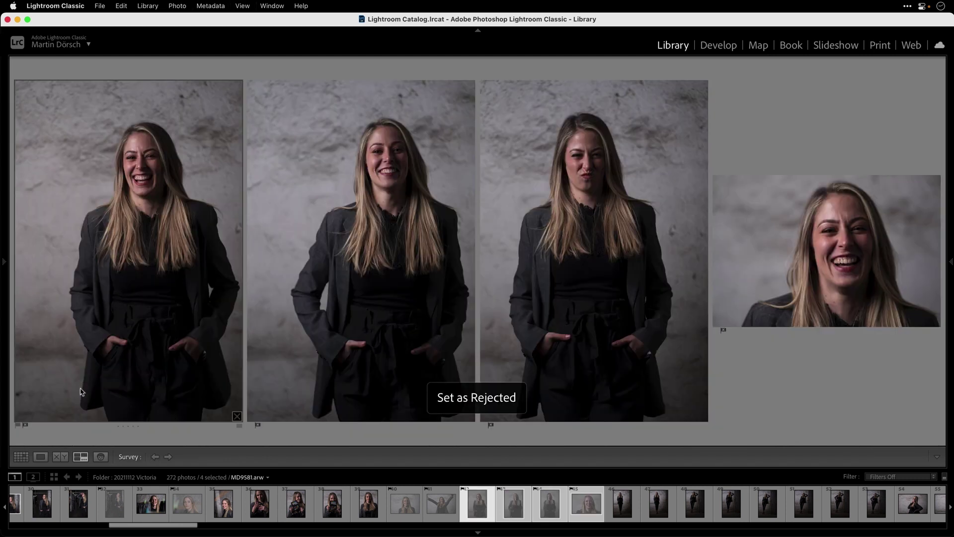
Leave only photos 43 and 45 in the survey, remove their flags and return to the grid
{"action": "left_click", "coordinate": [237, 416]}
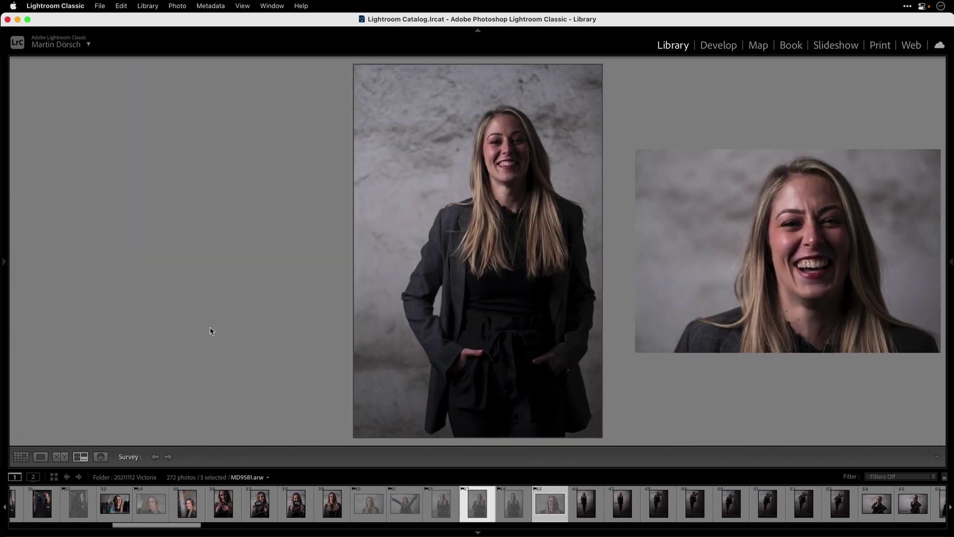
{"action": "key", "text": "u"}
{"action": "key", "text": "g"}
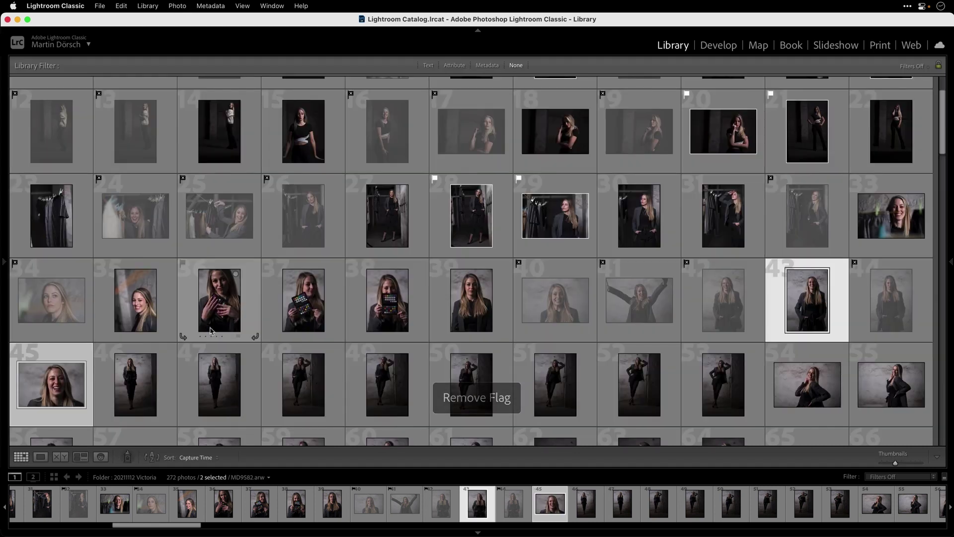
Open photos 46 to 53 together in Survey view
{"action": "left_click", "coordinate": [139, 383]}
{"action": "left_click", "coordinate": [727, 374], "text": "shift"}
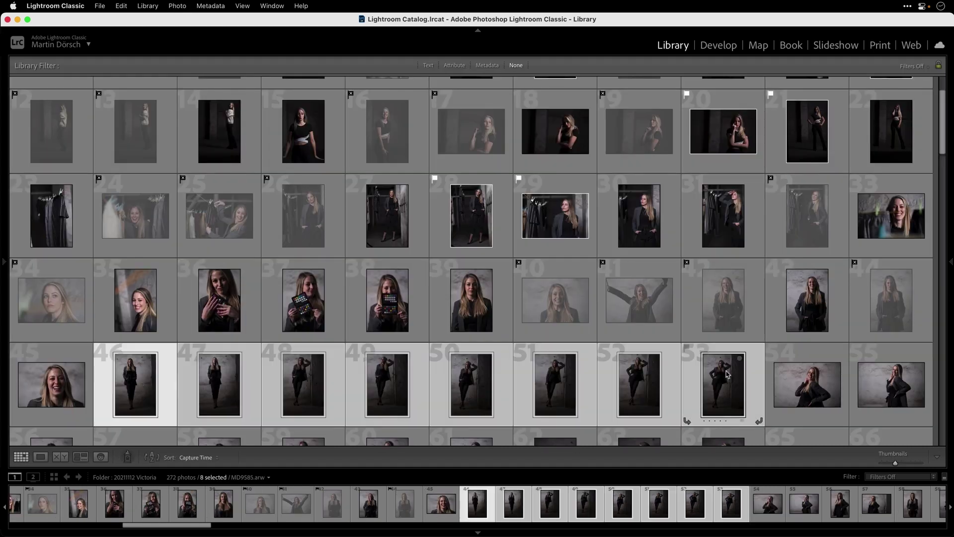
{"action": "key", "text": "n"}
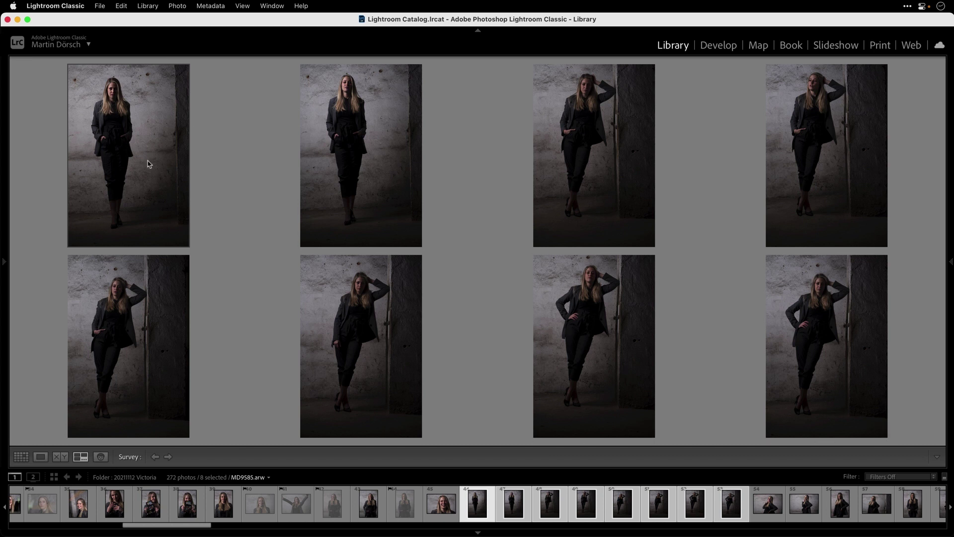
Brighten photos 46 to 53 together in Develop with Auto Sync: Exposure +1.10, Highlights -16 and Shadows +47
{"action": "key", "text": "d"}
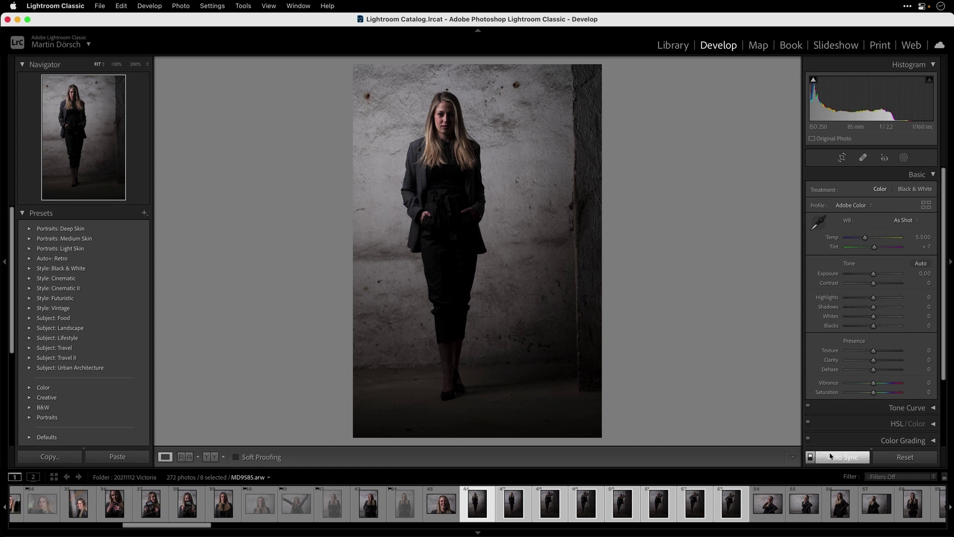
{"action": "left_click", "coordinate": [811, 458]}
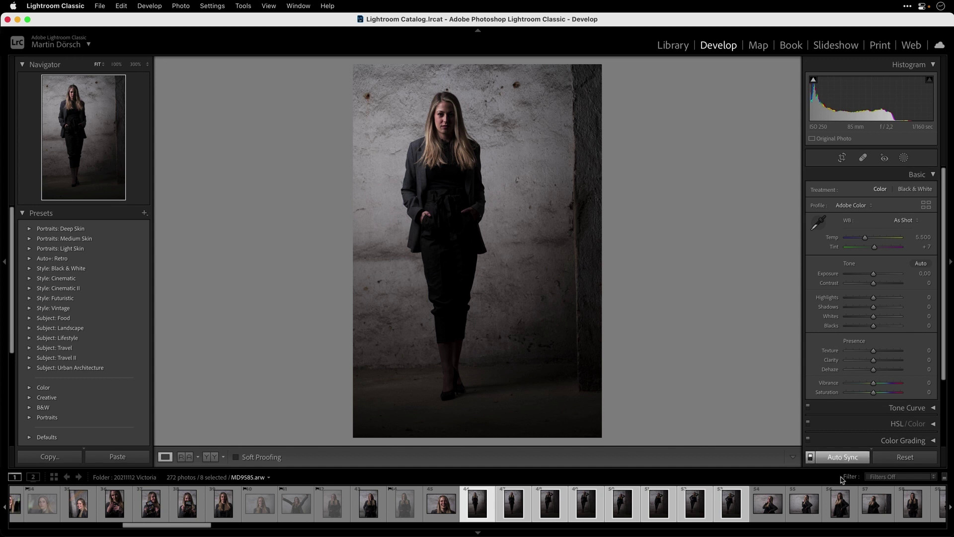
{"action": "left_click", "coordinate": [587, 502]}
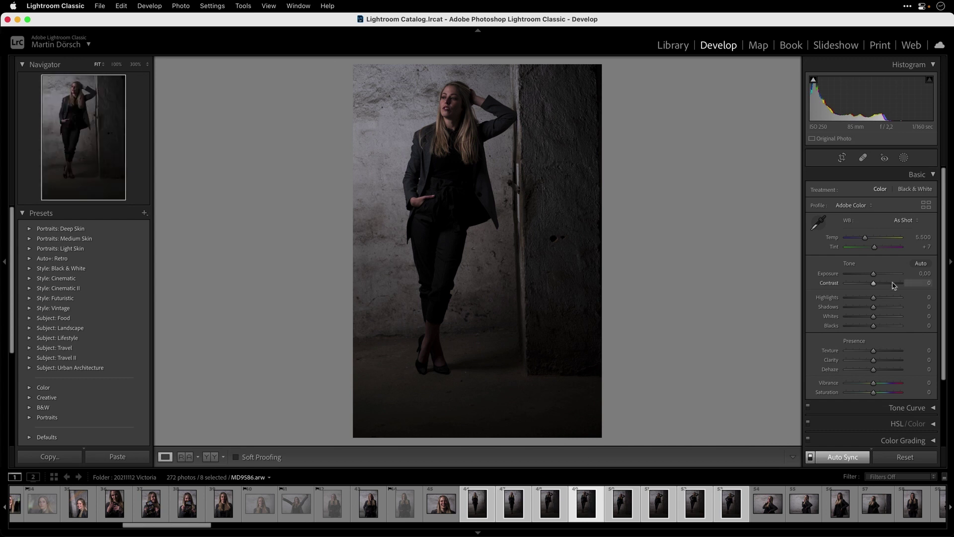
{"action": "left_click_drag", "start_coordinate": [874, 308], "coordinate": [887, 307]}
{"action": "mouse_move", "coordinate": [872, 273]}
{"action": "left_mouse_down"}
{"action": "mouse_move", "coordinate": [870, 298]}
{"action": "mouse_move", "coordinate": [879, 277]}
{"action": "left_mouse_up"}
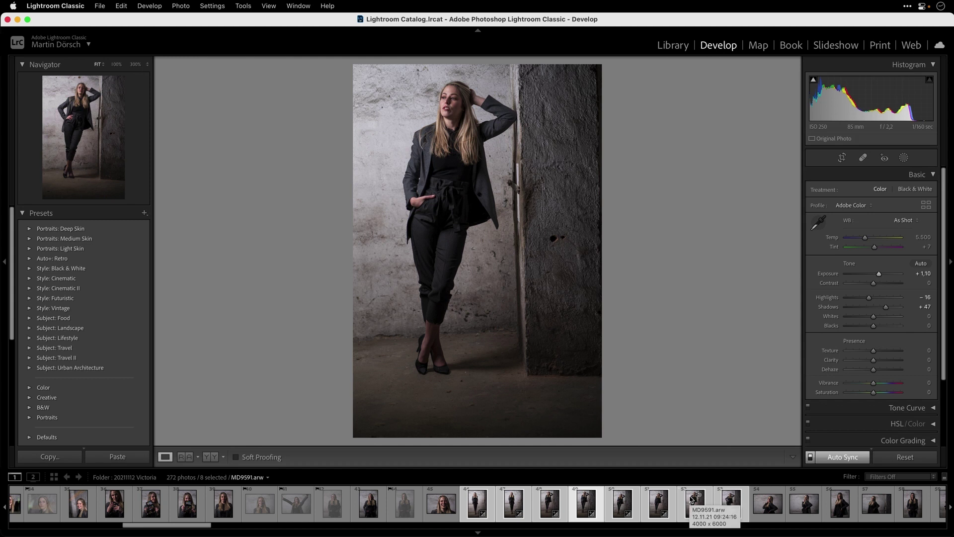
Show photos 46 to 53 in Survey view again and flag all of them as rejected
{"action": "key", "text": "n"}
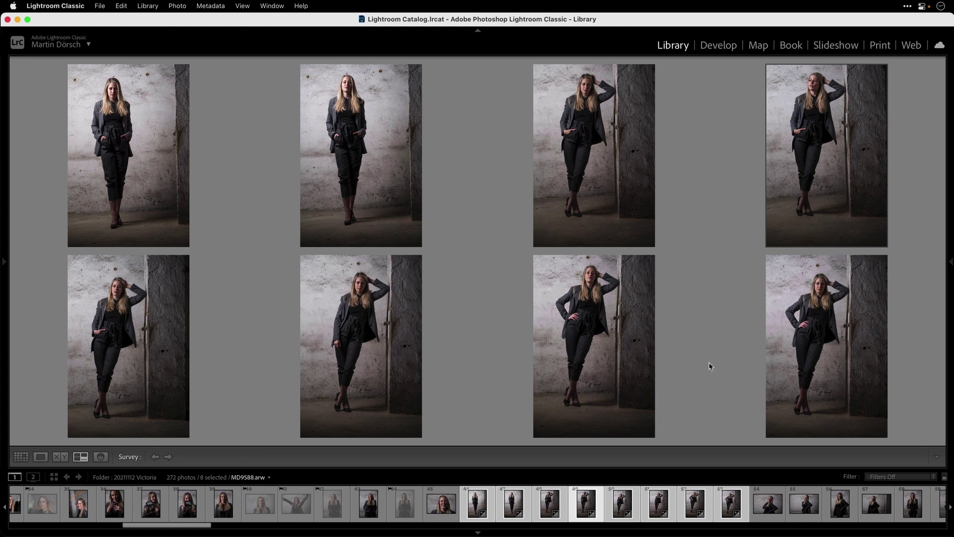
{"action": "key", "text": "x"}
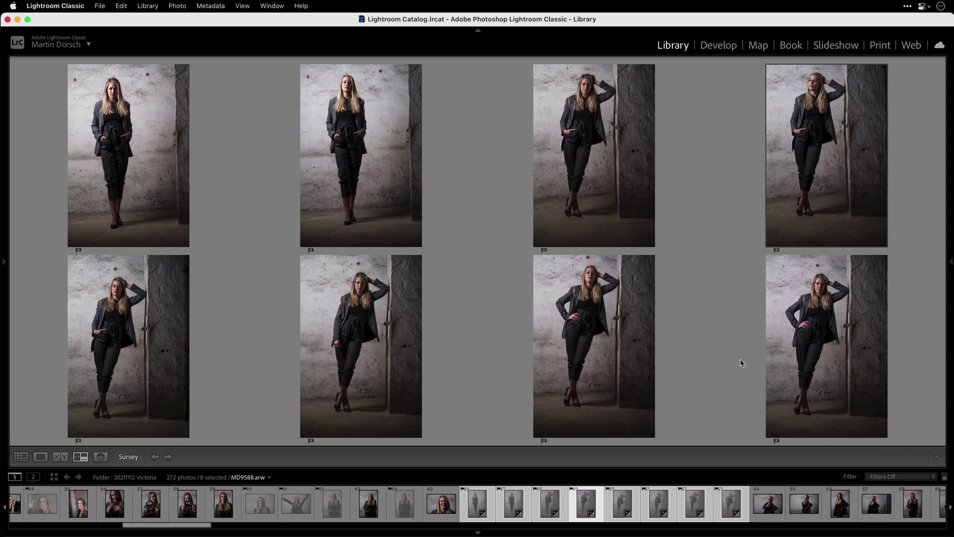
Narrow the survey to photos 46, 49, 51 and 53 and remove their reject flags
{"action": "left_click", "coordinate": [127, 352], "text": "super"}
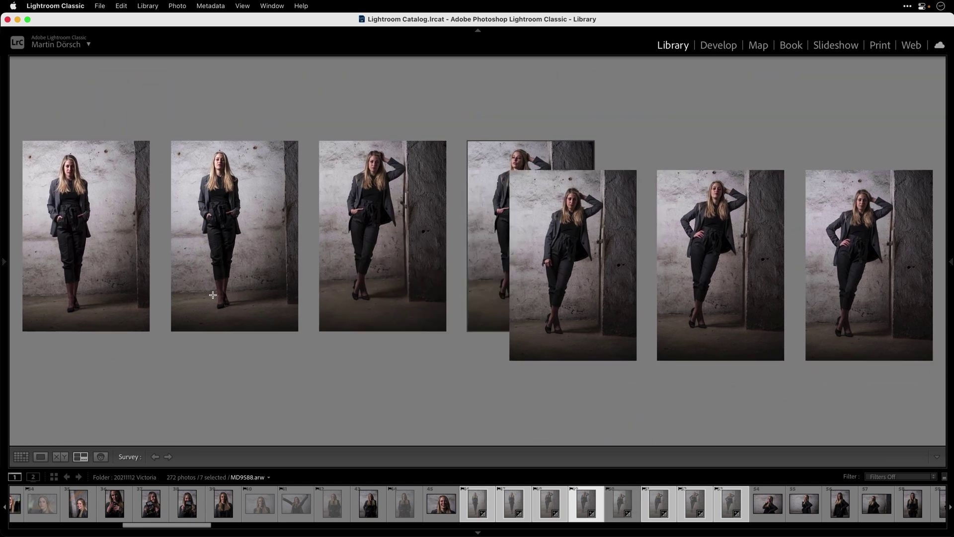
{"action": "left_click", "coordinate": [218, 273], "text": "super"}
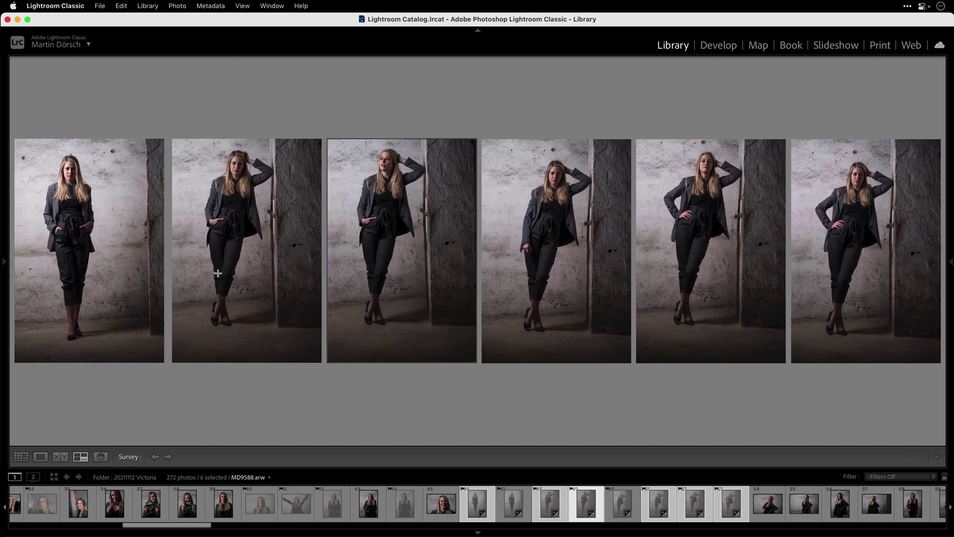
{"action": "left_click", "coordinate": [255, 322], "text": "super"}
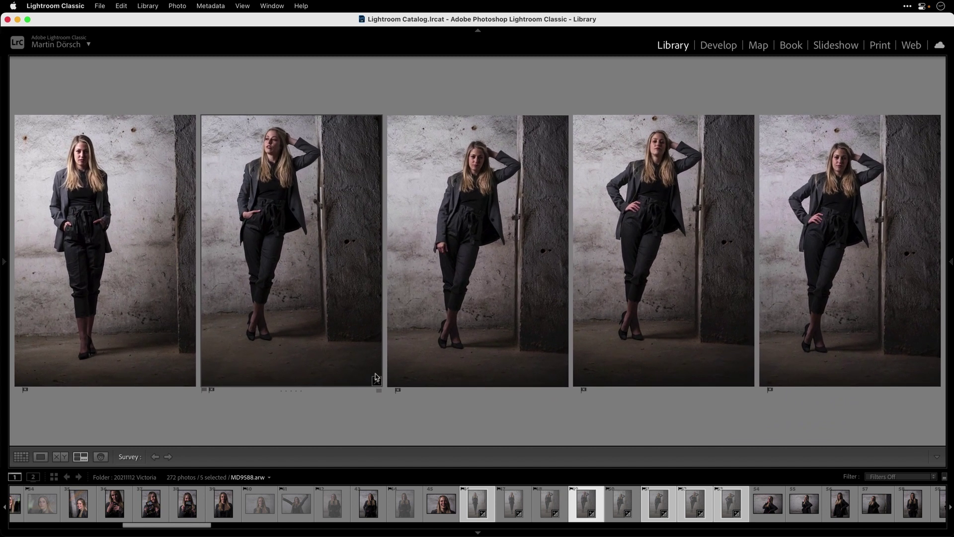
{"action": "left_click", "coordinate": [628, 305], "text": "super"}
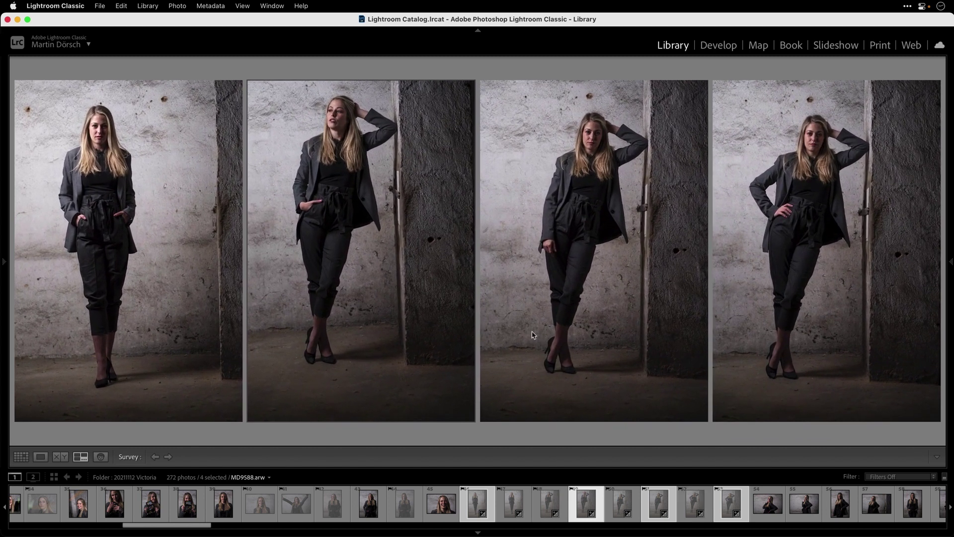
{"action": "key", "text": "u"}
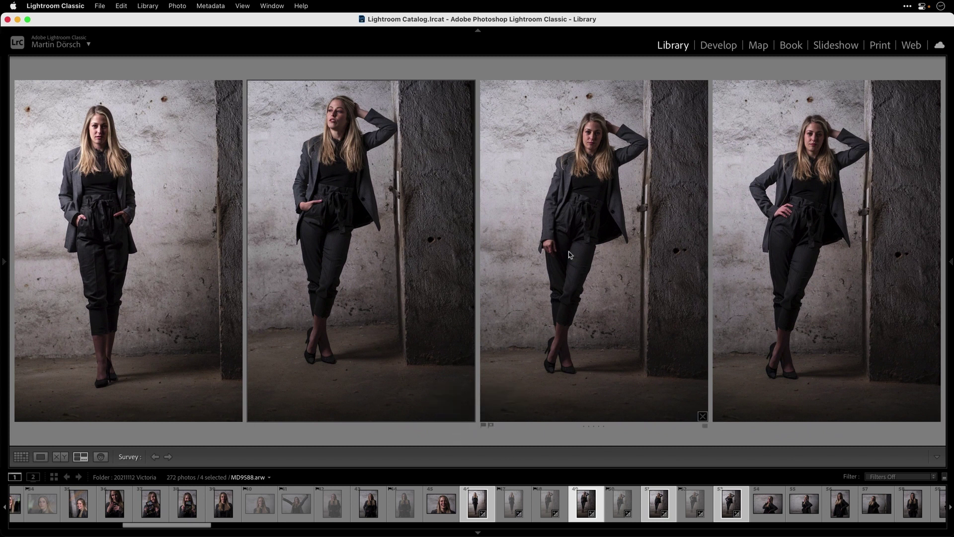
Reduce the survey to photo 53 alone, flag it as a pick and return to the grid
{"action": "left_click", "coordinate": [182, 362], "text": "super"}
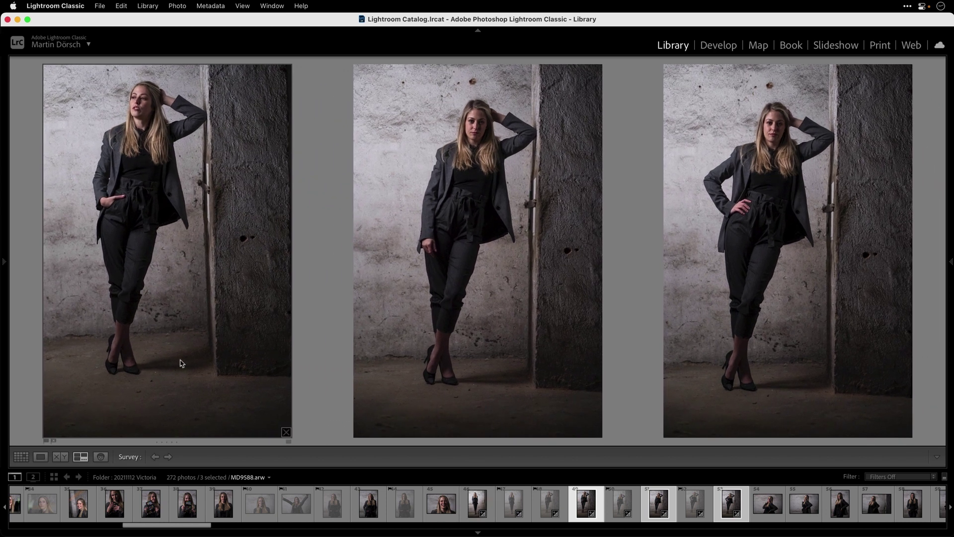
{"action": "left_click", "coordinate": [488, 348], "text": "super"}
{"action": "left_click", "coordinate": [276, 326], "text": "super"}
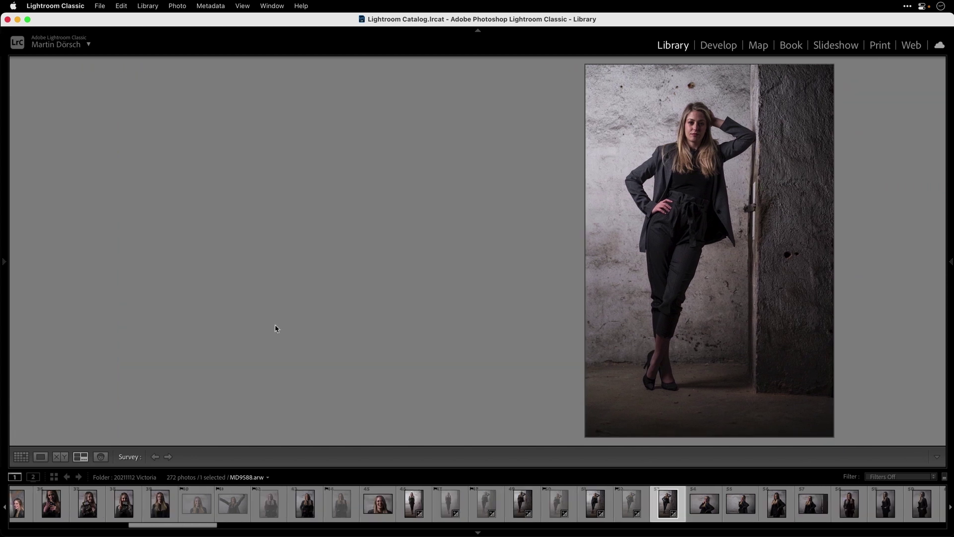
{"action": "key", "text": "p"}
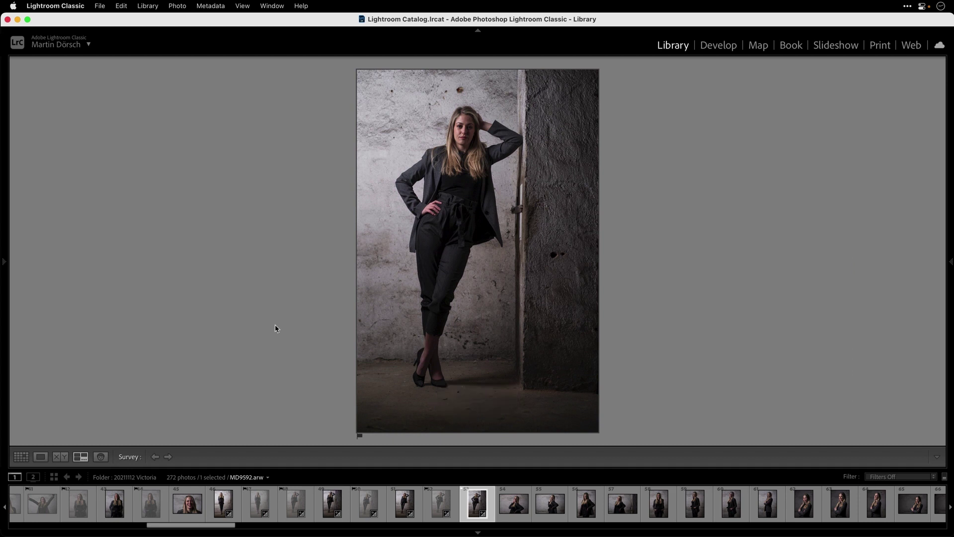
{"action": "key", "text": "g"}
Select photo 54 in the grid as the first photo of the next group
{"action": "scroll", "coordinate": [832, 392], "scroll_direction": "down", "scroll_amount": 5}
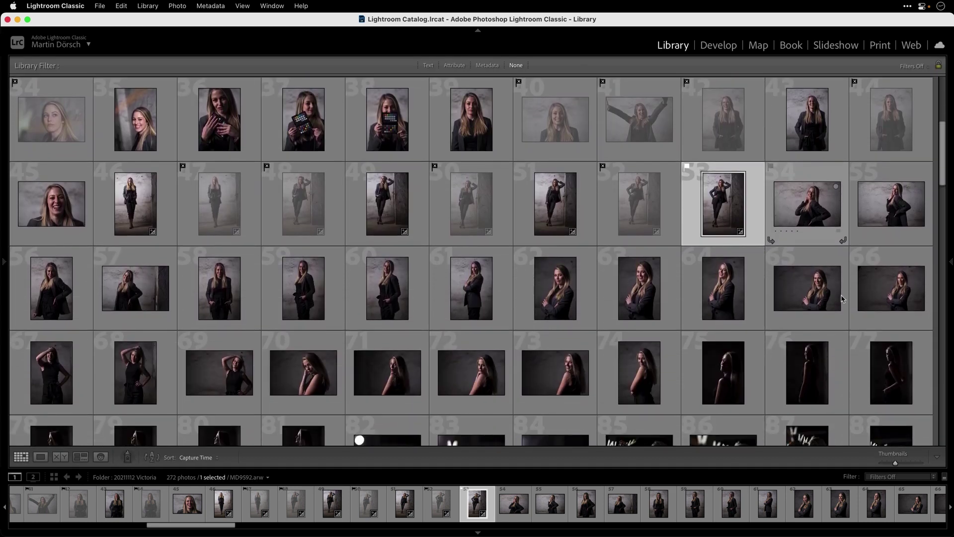
{"action": "left_click", "coordinate": [815, 215]}
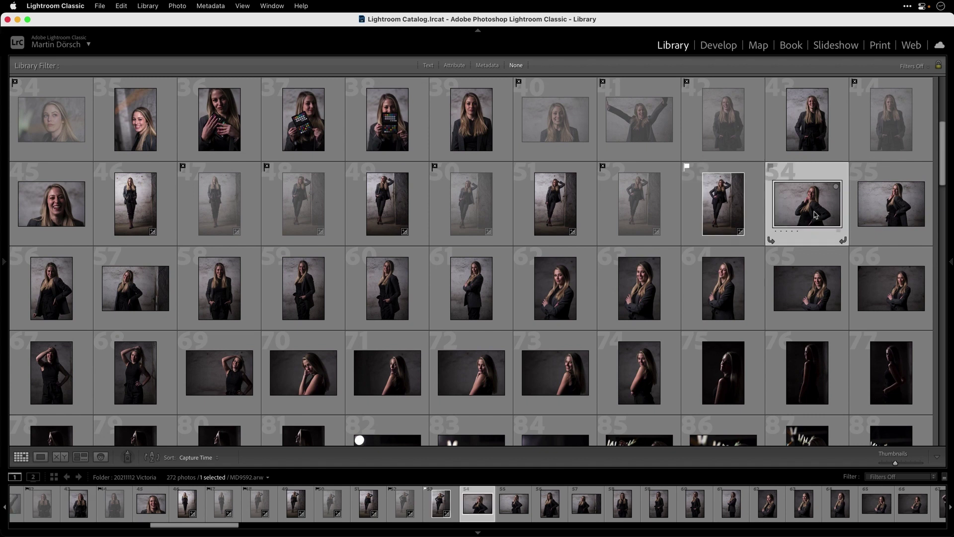